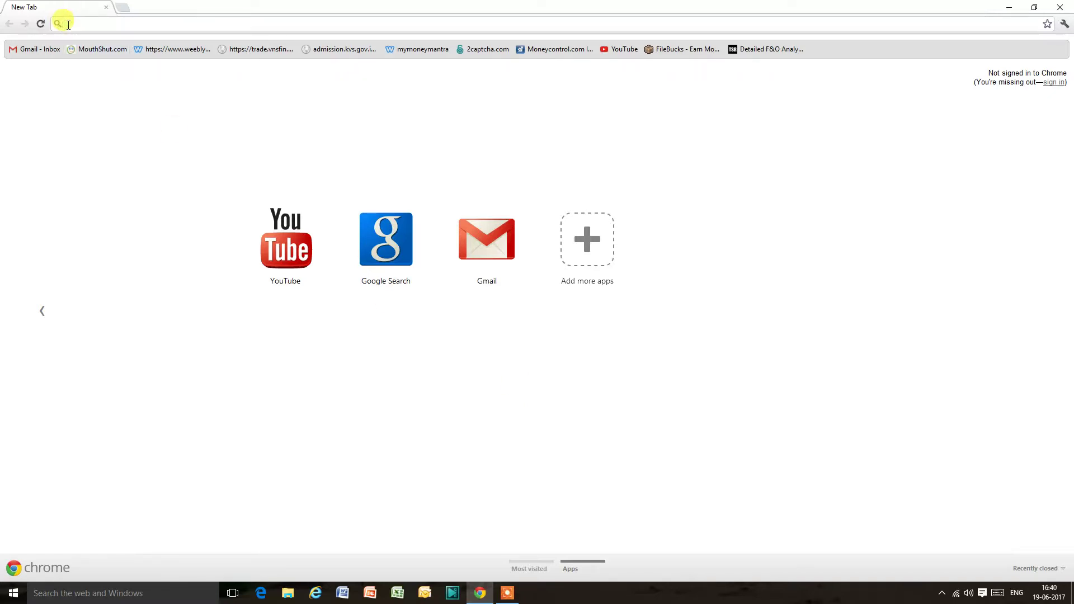
Step: Open blogger.com, view the existing share market blog, and return to its posts dashboard
type("blogger.com")
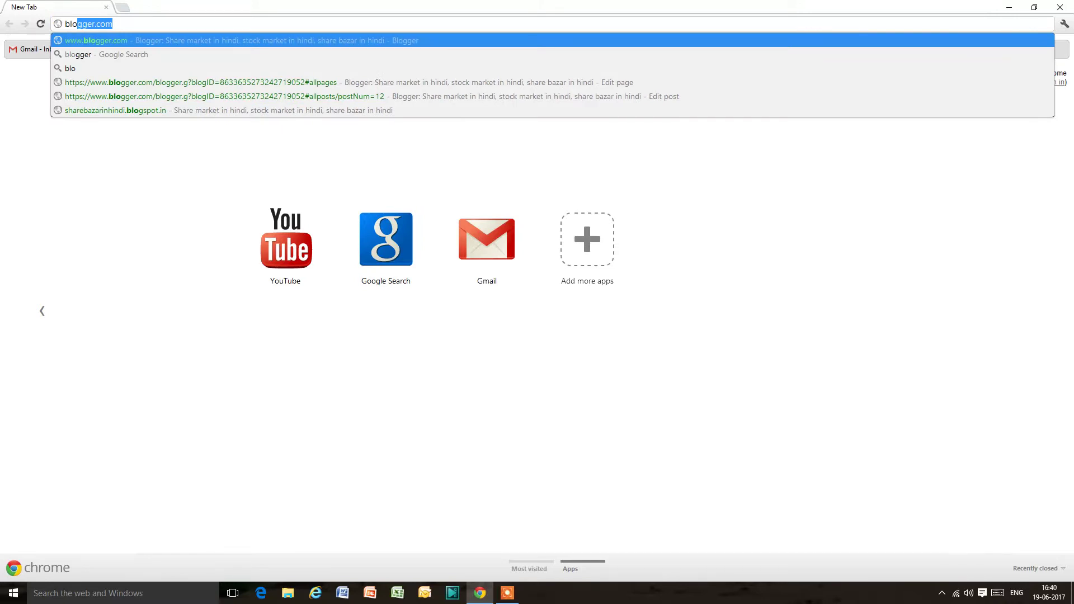
key("Return")
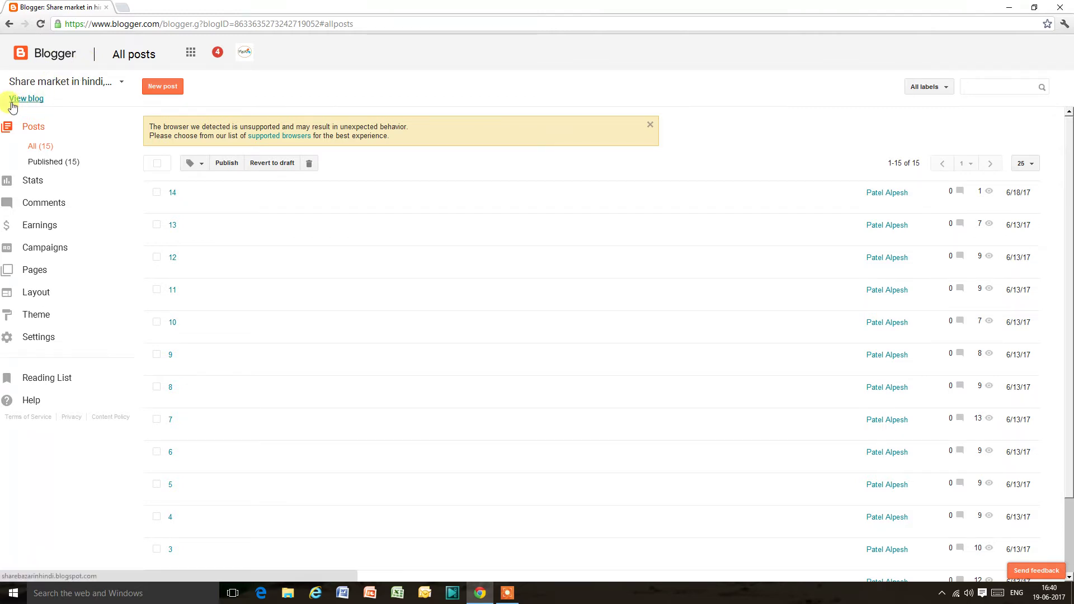
left_click(35, 99)
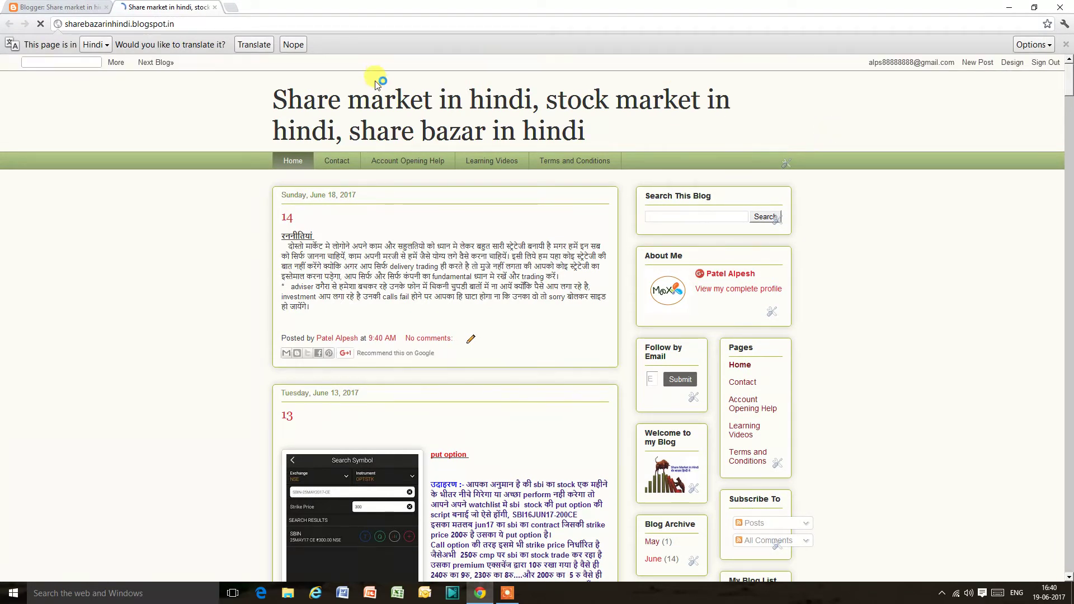
left_click(84, 8)
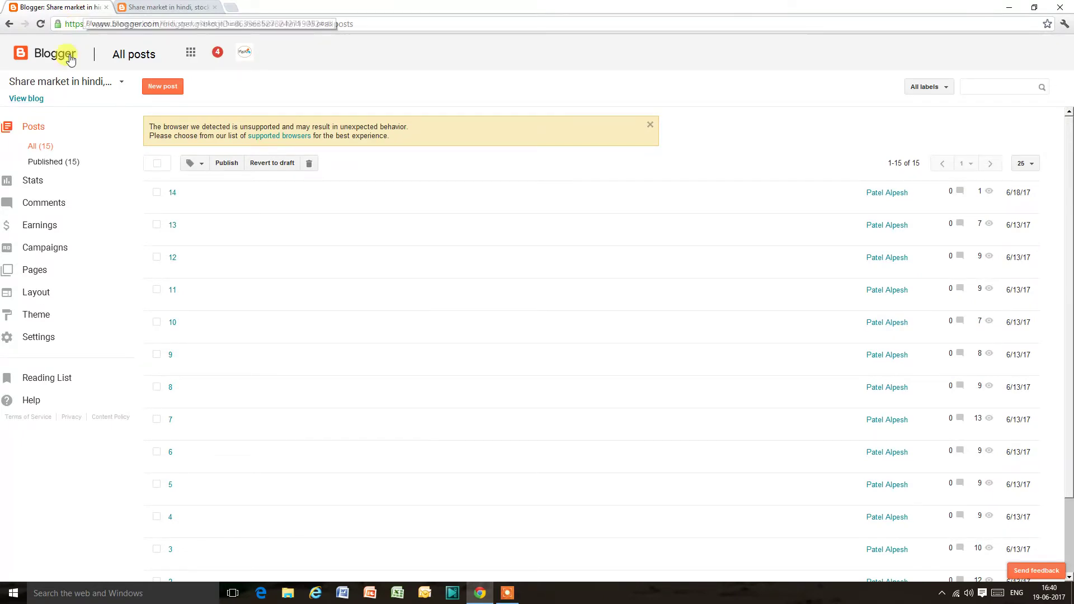
Step: Start creating a new blog and give it the title "fun and fun"
left_click(120, 85)
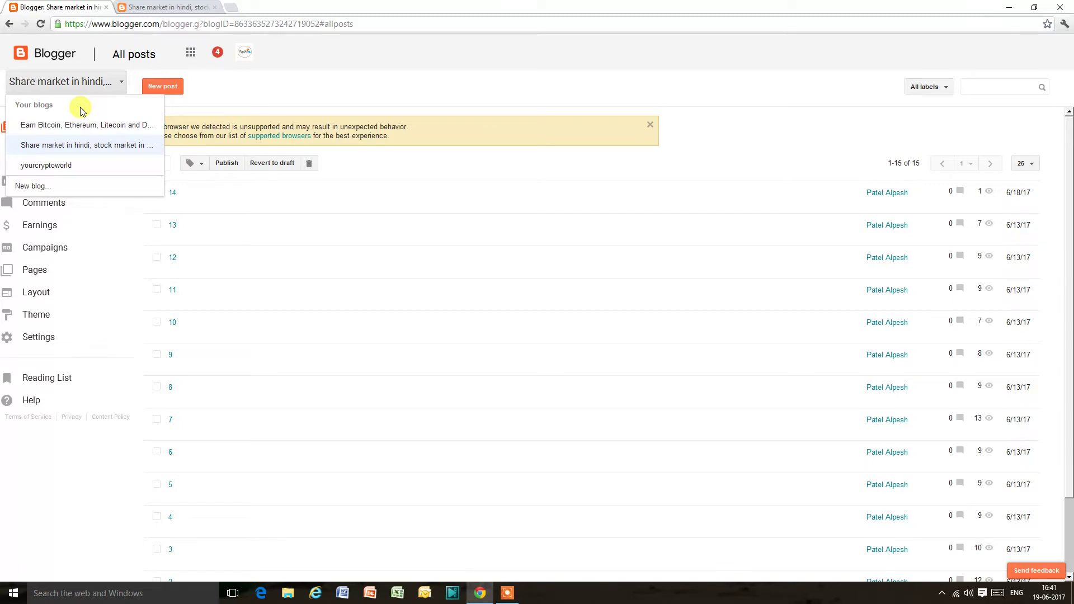
left_click(56, 187)
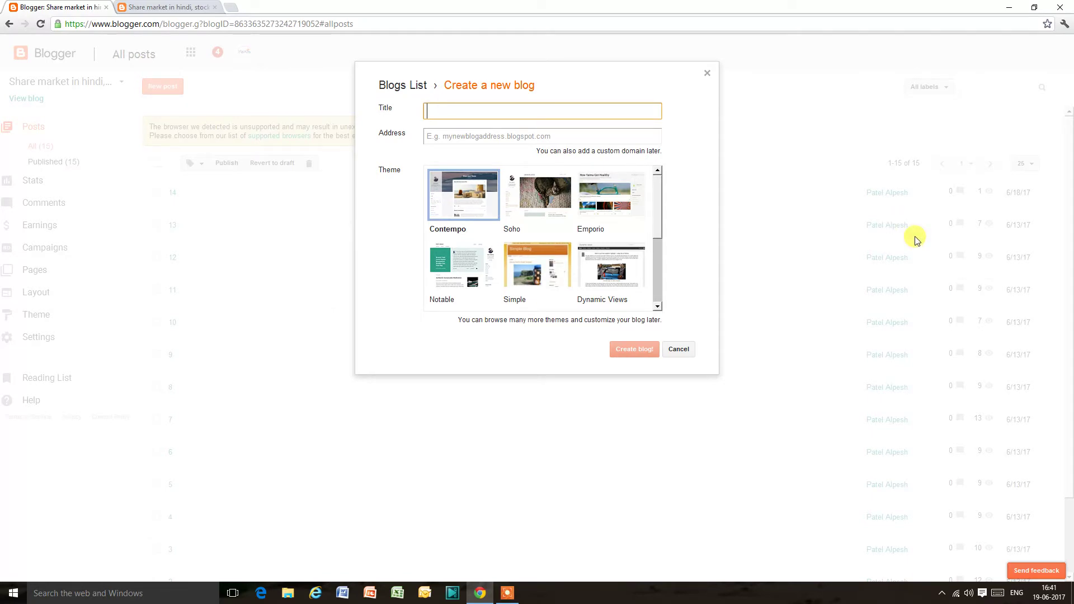
type("fun and fun")
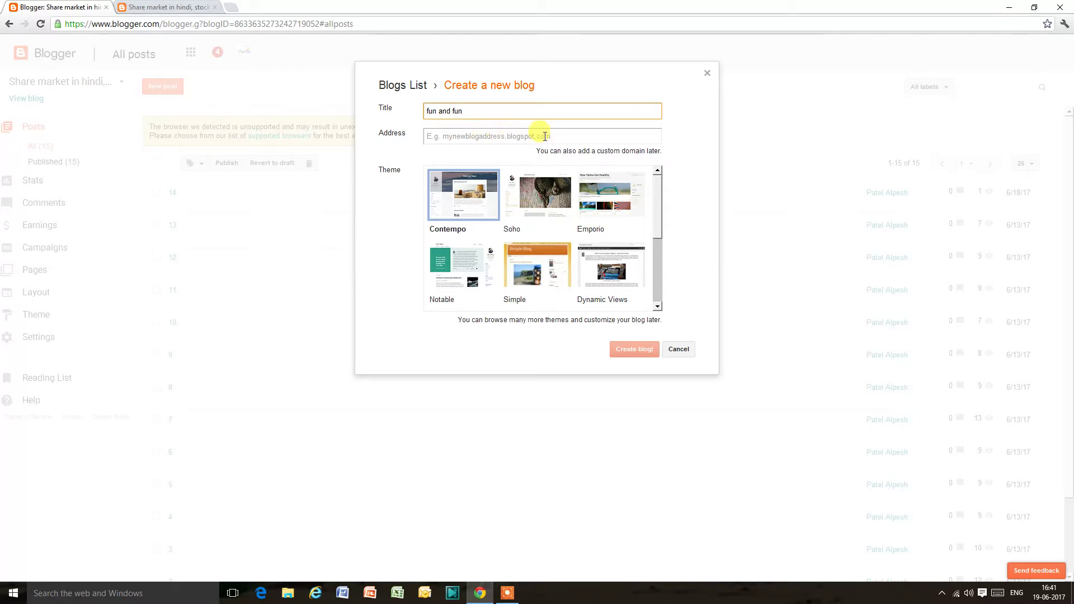
Step: Try myfunnyfunny.blogspot.com as the new blog's address
left_click(504, 136)
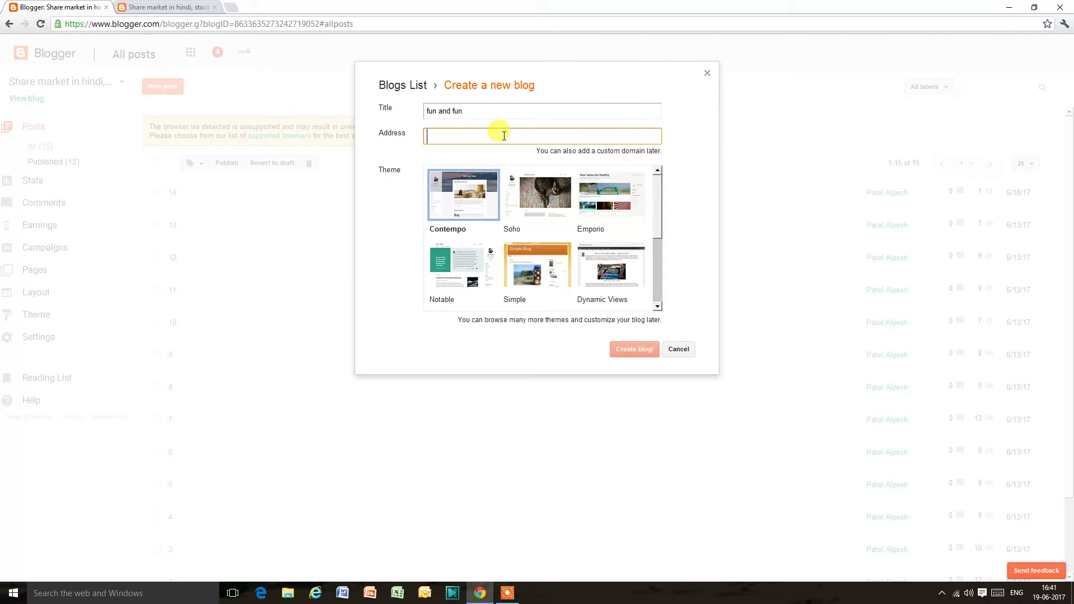
type("my")
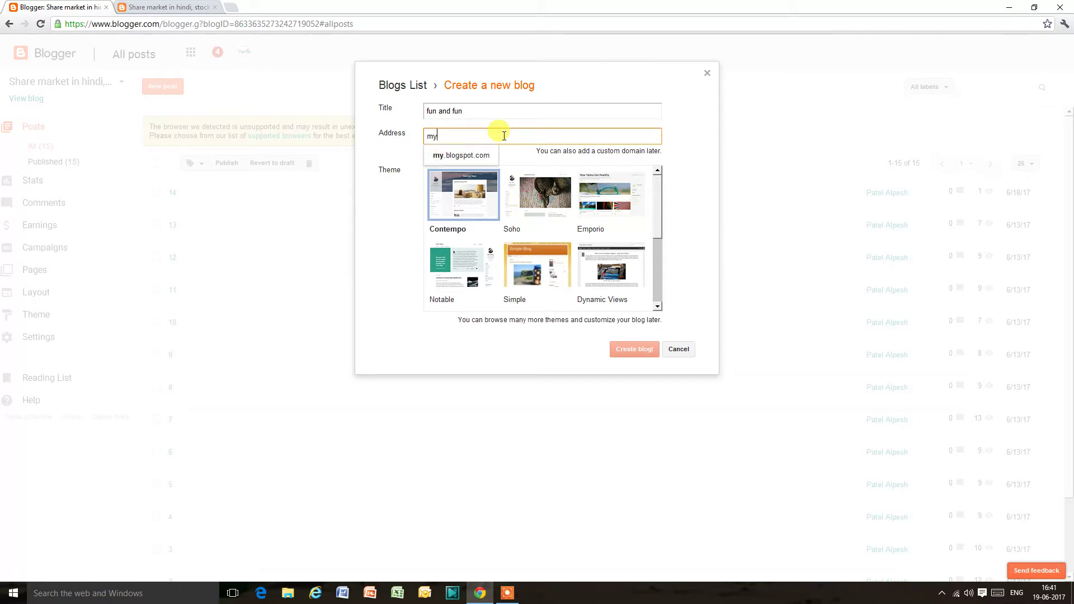
type("funnyfunny")
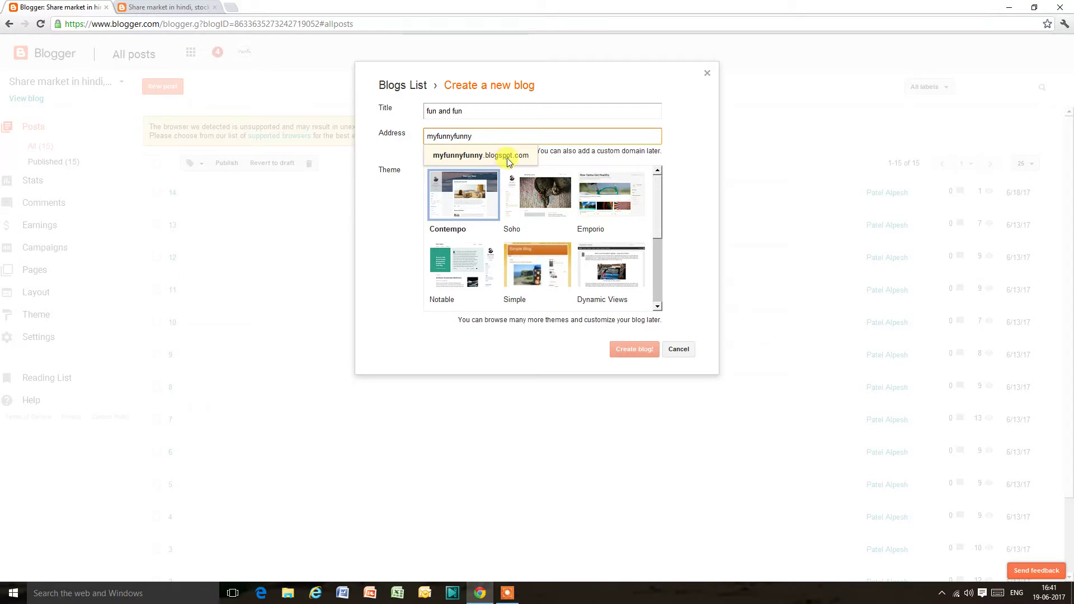
left_click(507, 161)
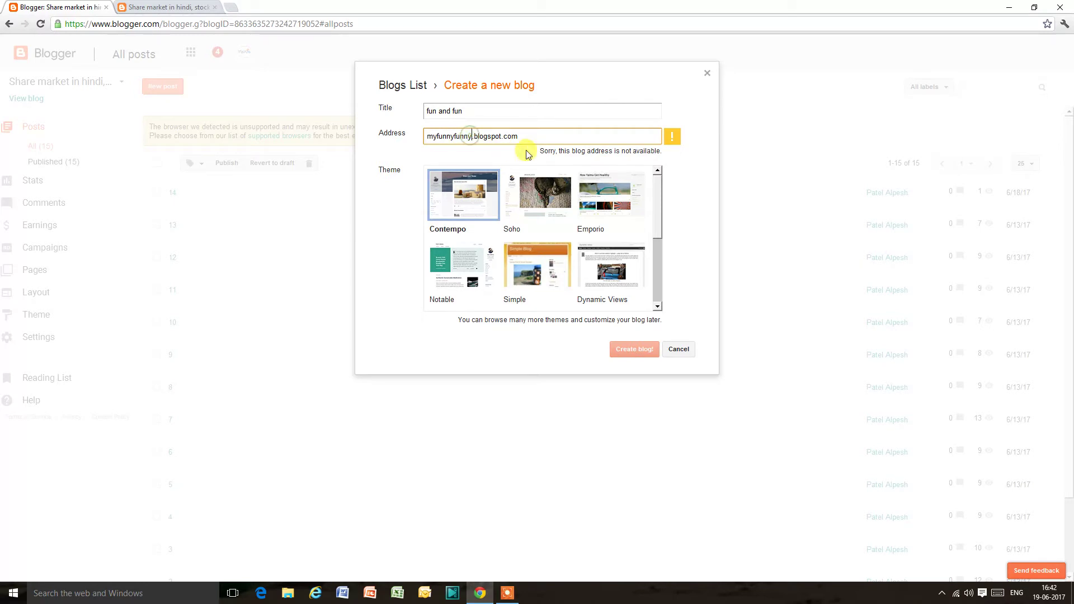
Step: Extend the blog address to myfunnyfunnyfunny.blogspot.com
type("fu")
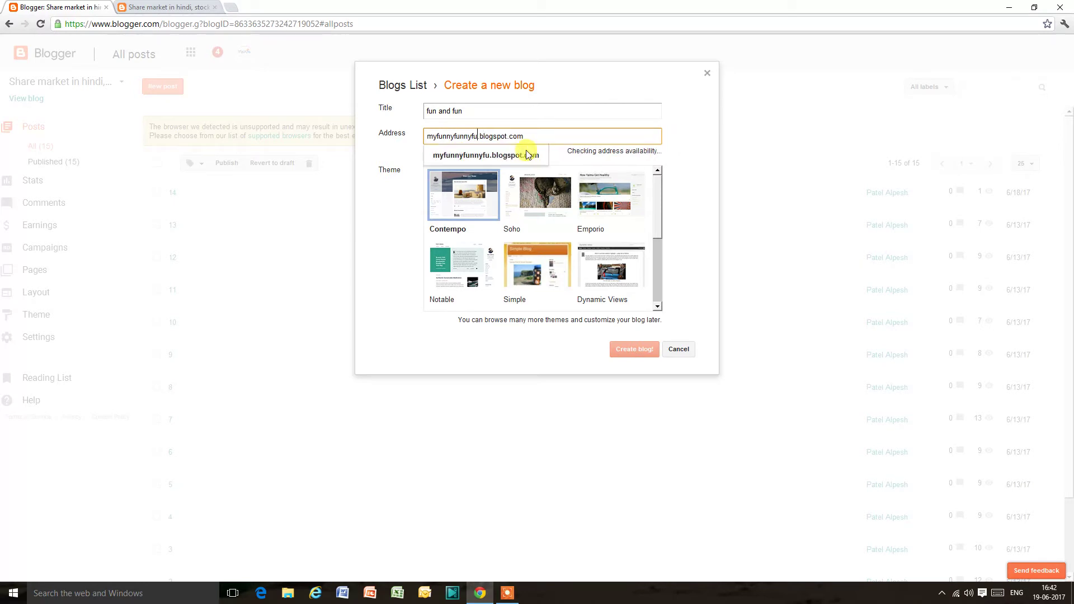
type("nny")
left_click(524, 156)
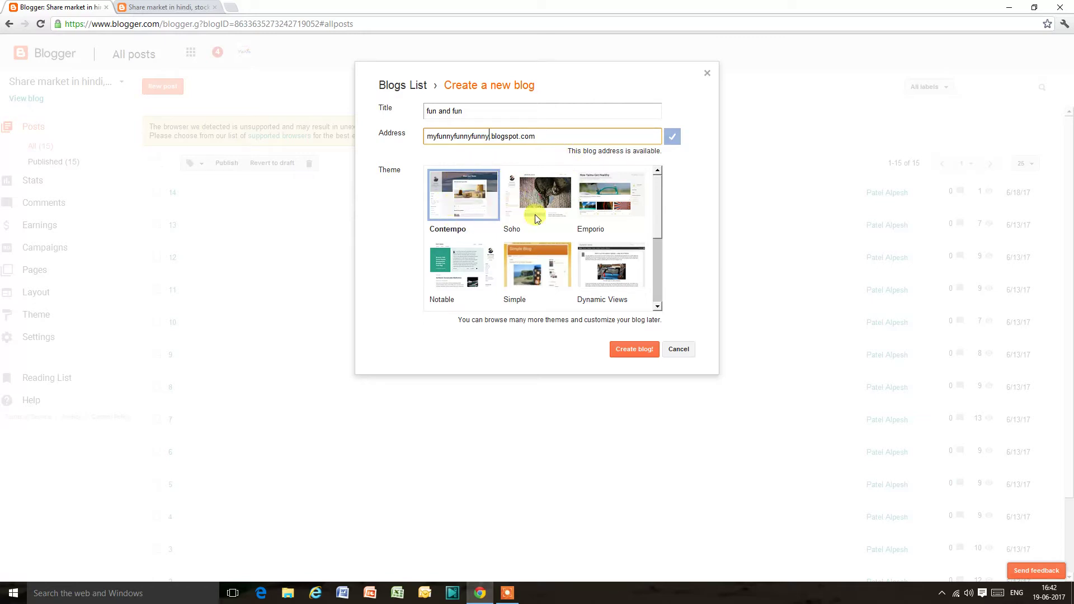
Step: Browse the available themes, create the blog with the Contempo theme, and decline the Google Domains offer
scroll(539, 216, "down", 3)
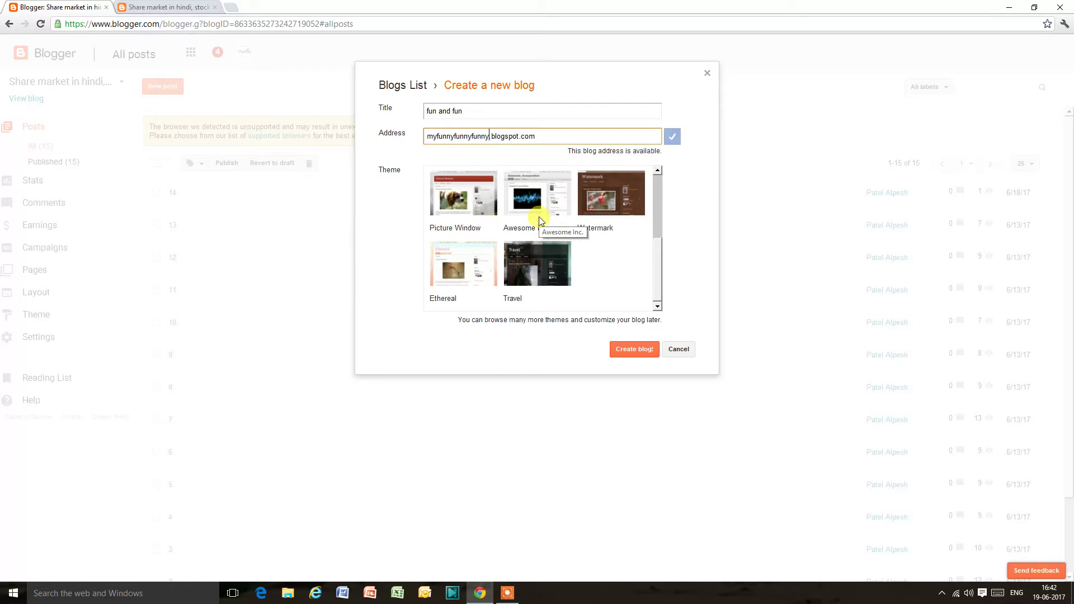
scroll(539, 216, "up", 3)
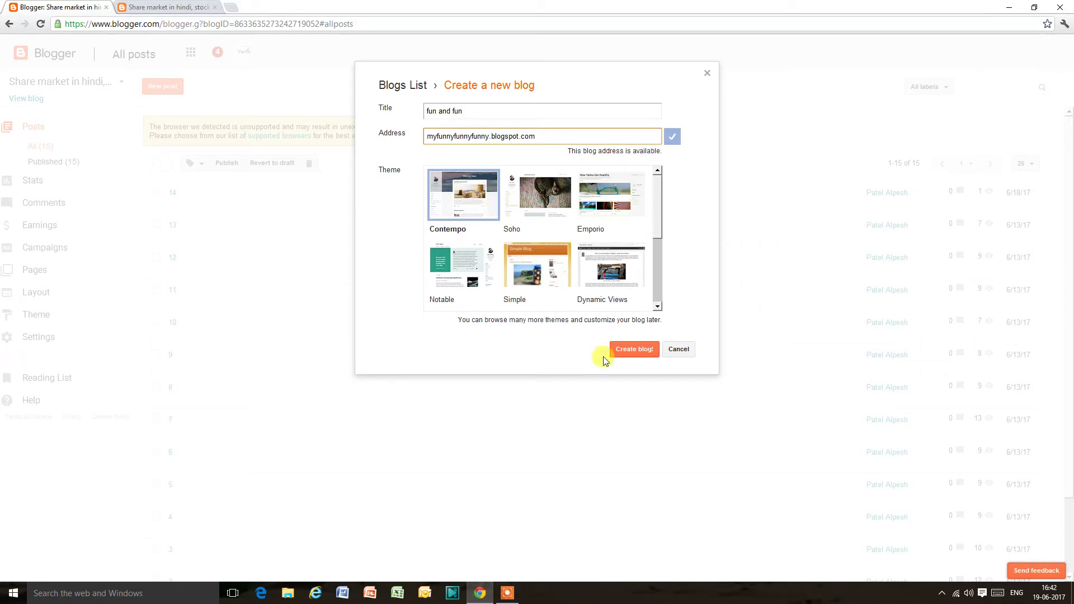
left_click(628, 352)
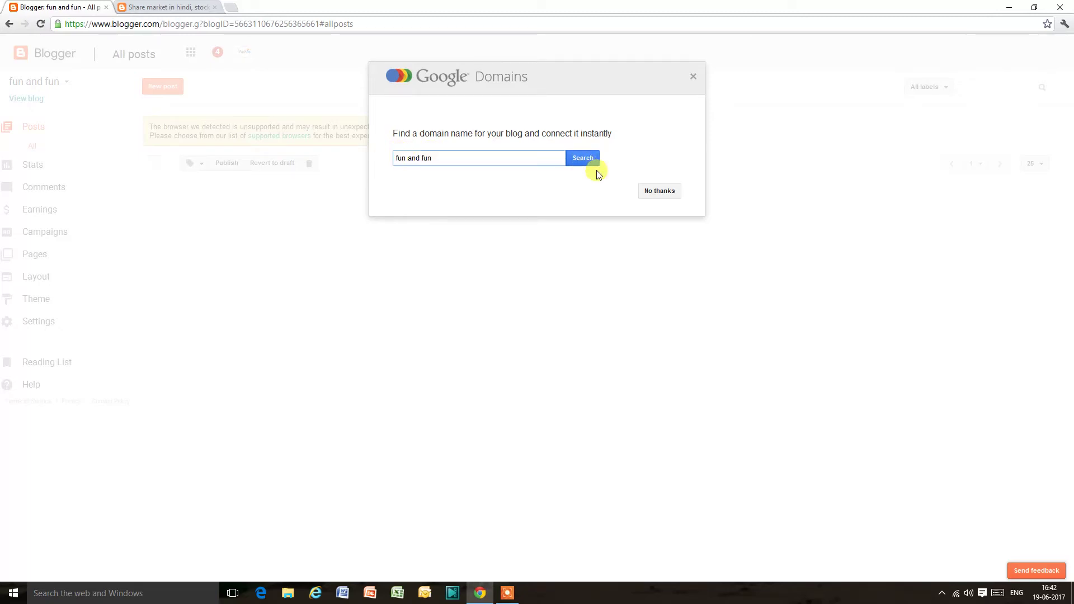
left_click(647, 196)
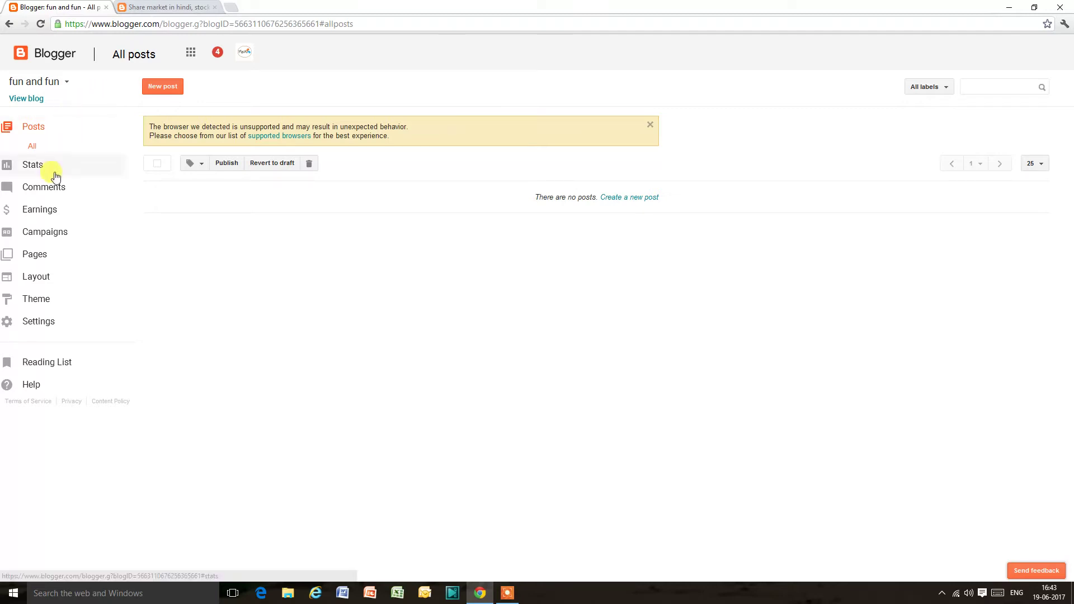
Step: Start a new page in the "fun and fun" blog and title it "contact"
left_click(44, 259)
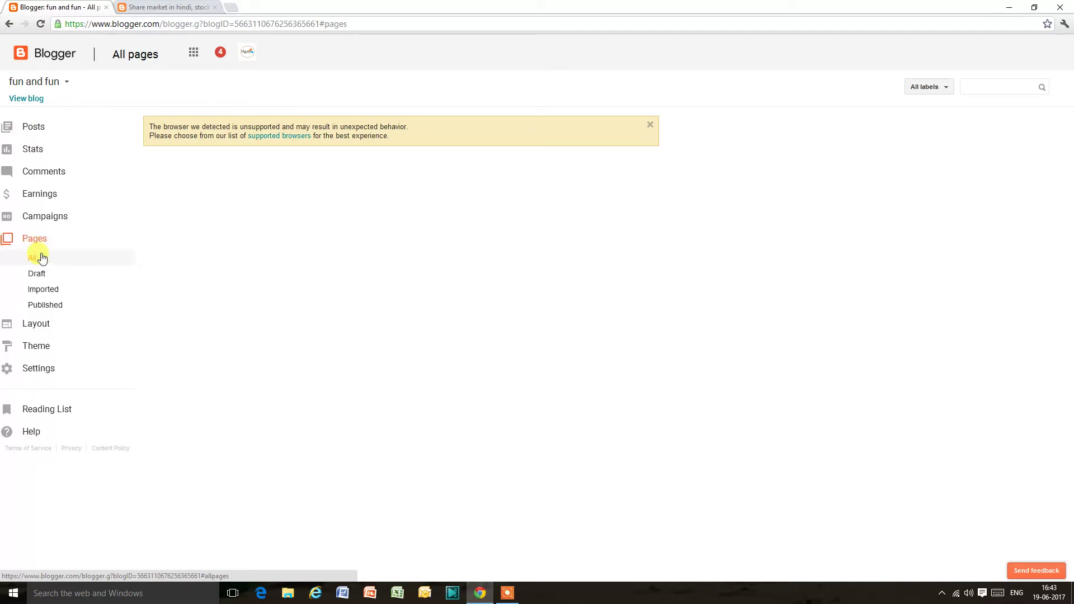
left_click(42, 258)
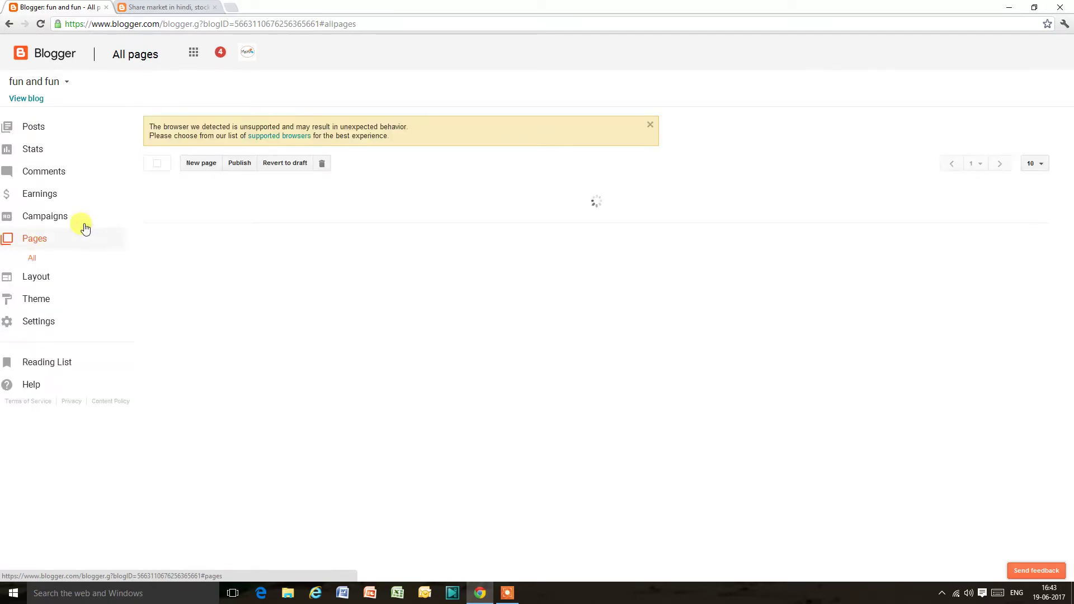
left_click(207, 166)
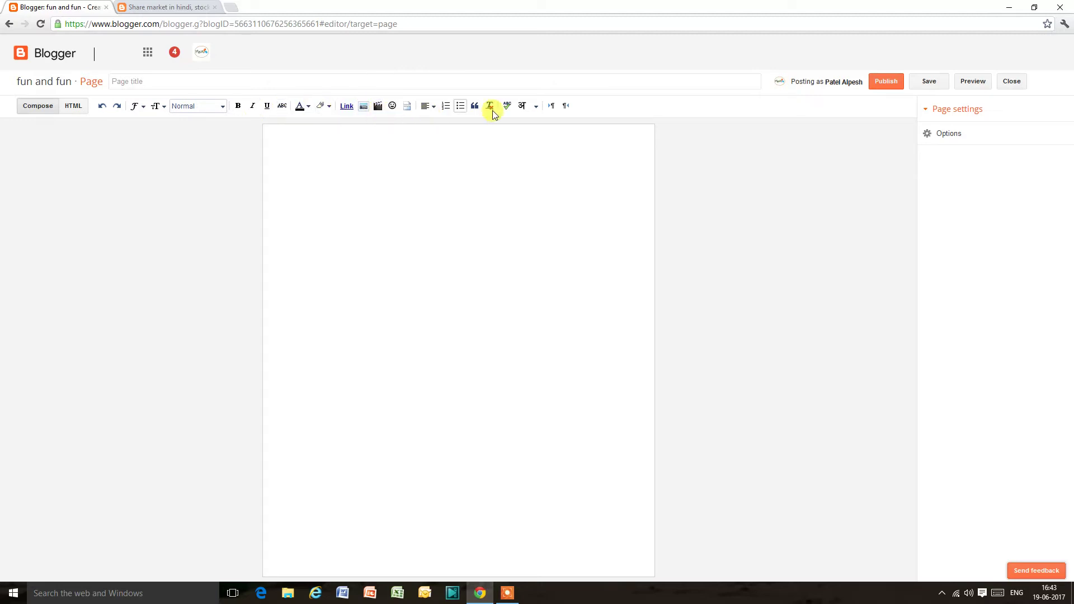
left_click(143, 81)
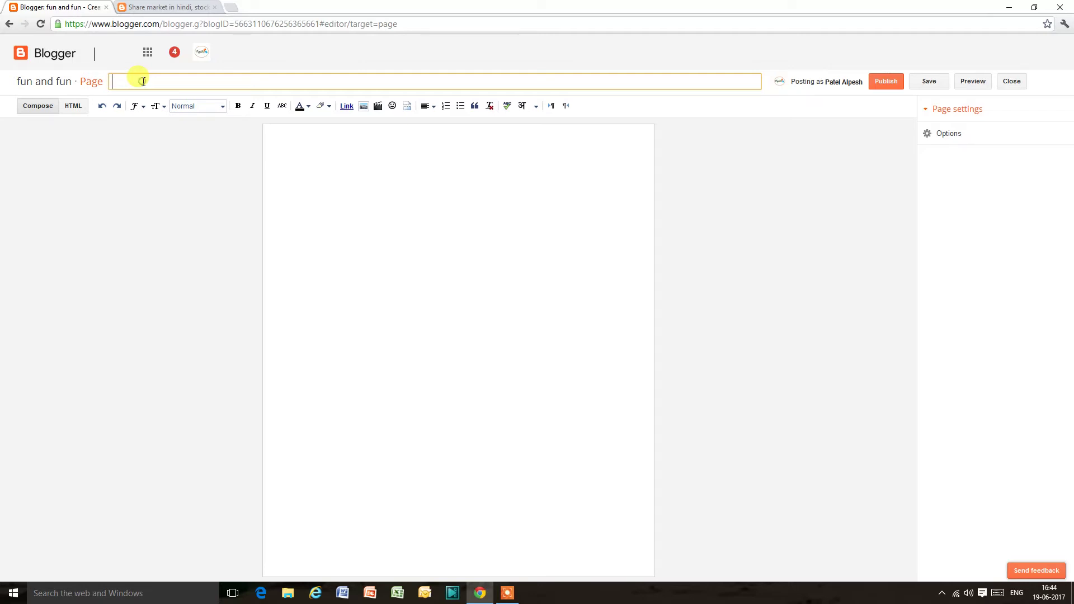
type("contacy")
key("BackSpace")
type("t")
Step: Fill the contact page with the placeholder text "hjgsdf;;l;lkgkfg;lg" and publish it
left_click(273, 149)
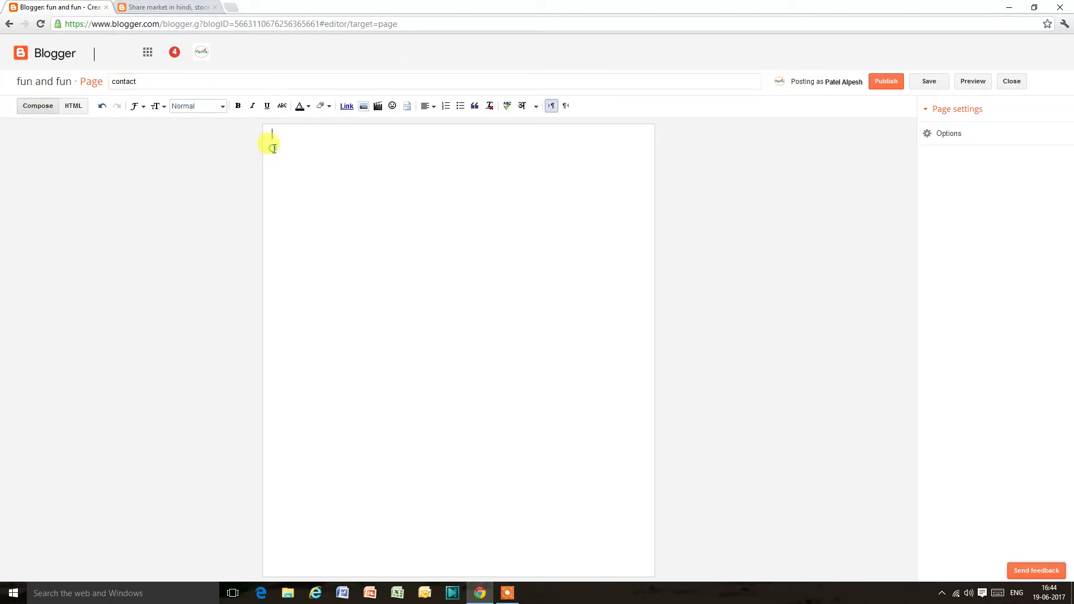
type("hjgsdf;;l;lkgkfg;lg")
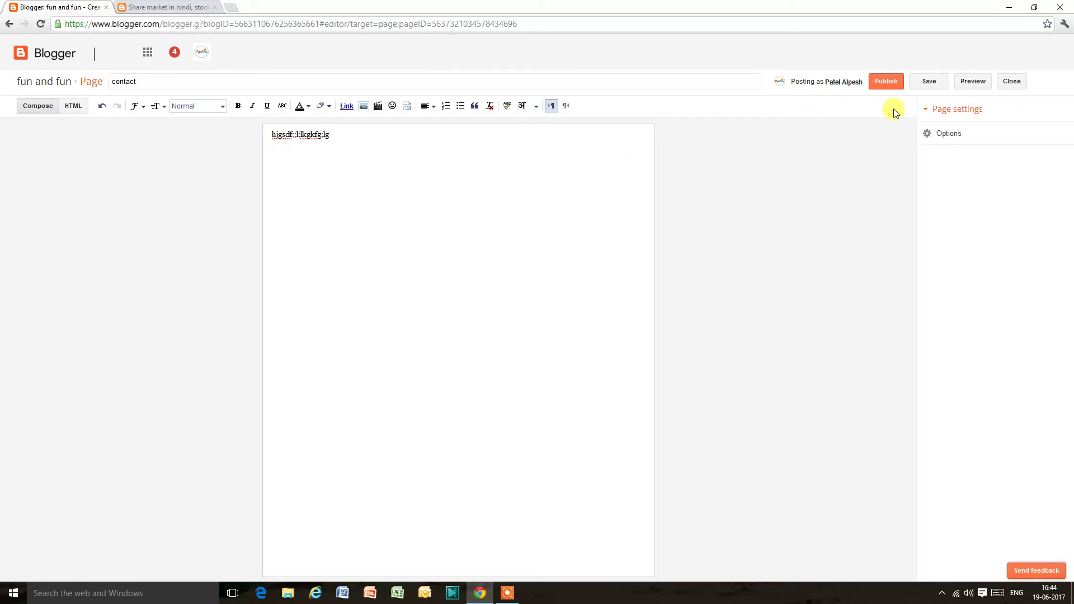
left_click(886, 83)
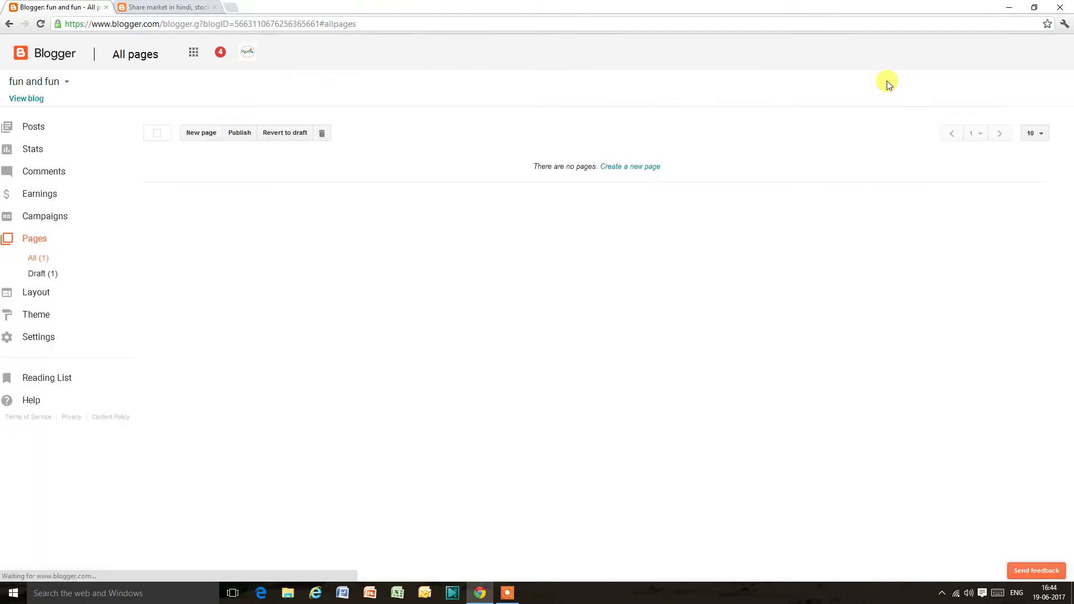
mouse_move(173, 197)
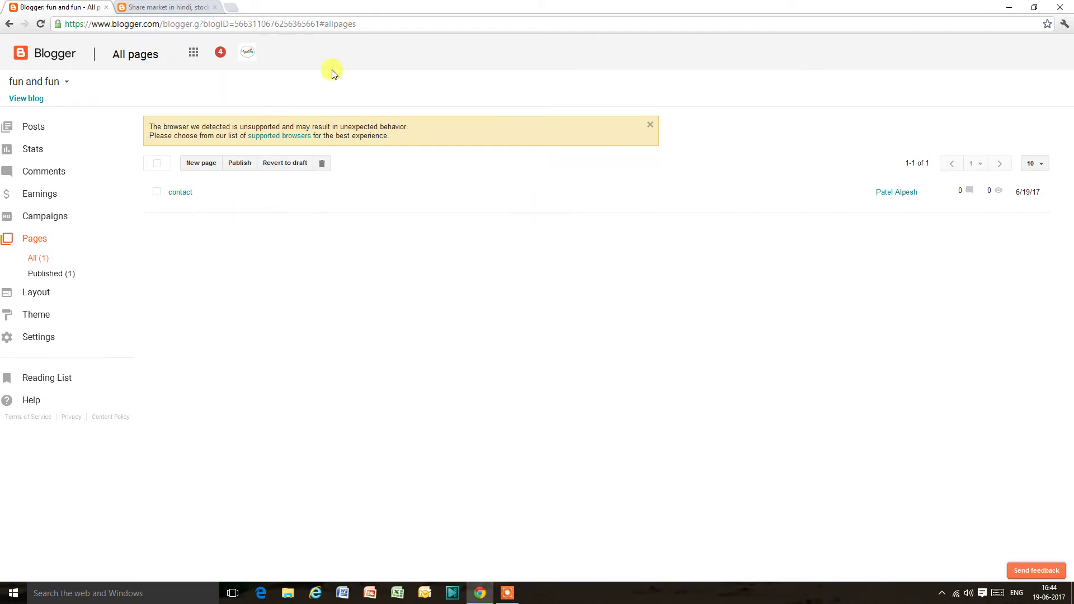
Step: Create and publish a second page titled "term and conditions" with the placeholder text "jkpkpogflp'gl"
left_click(212, 165)
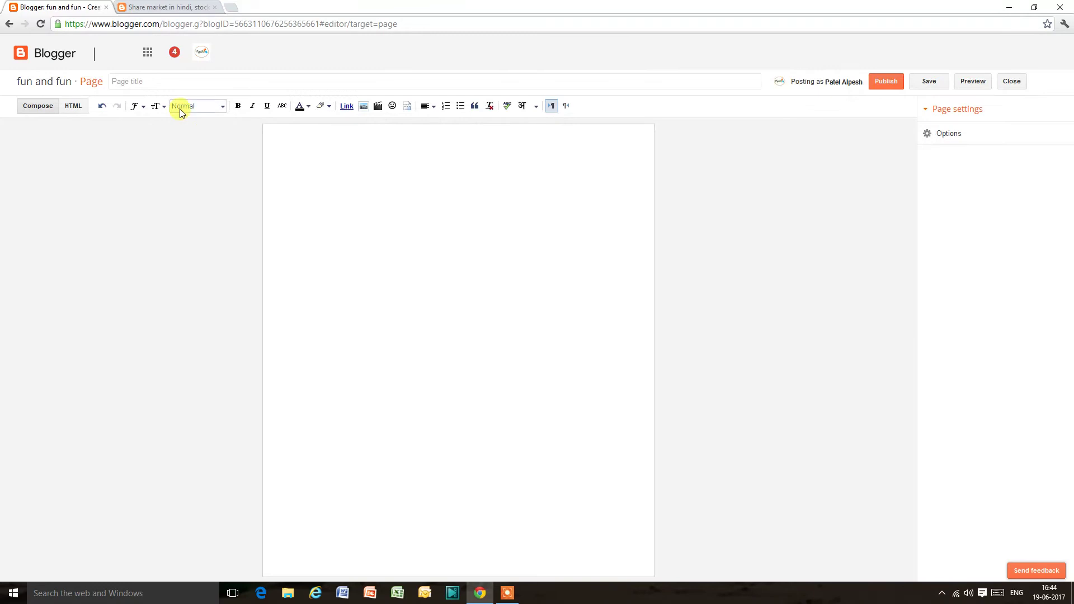
left_click(179, 81)
type("term ")
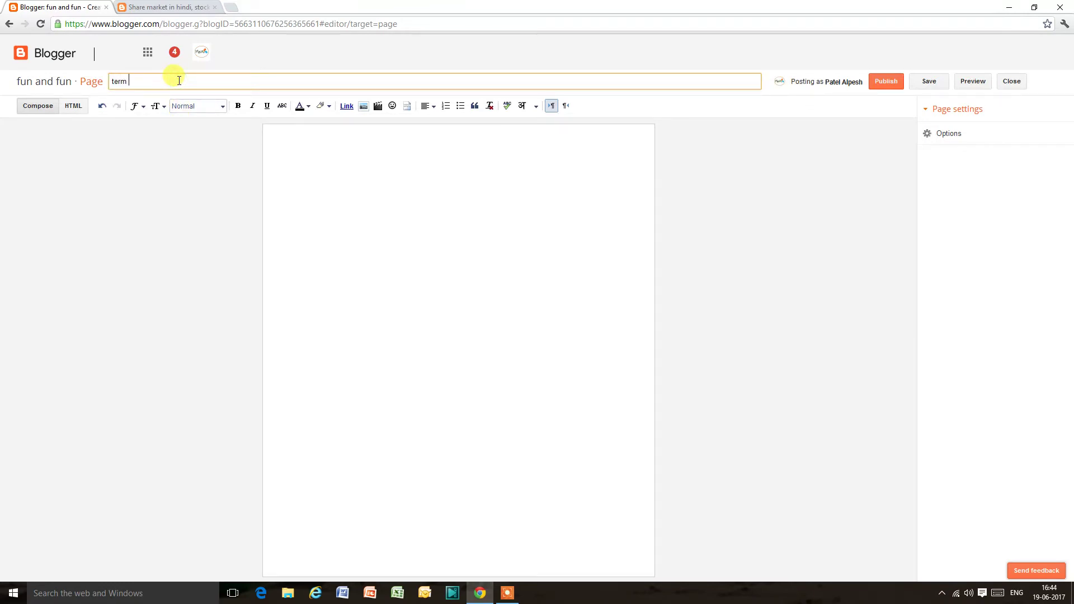
type("and conditions")
key("Tab")
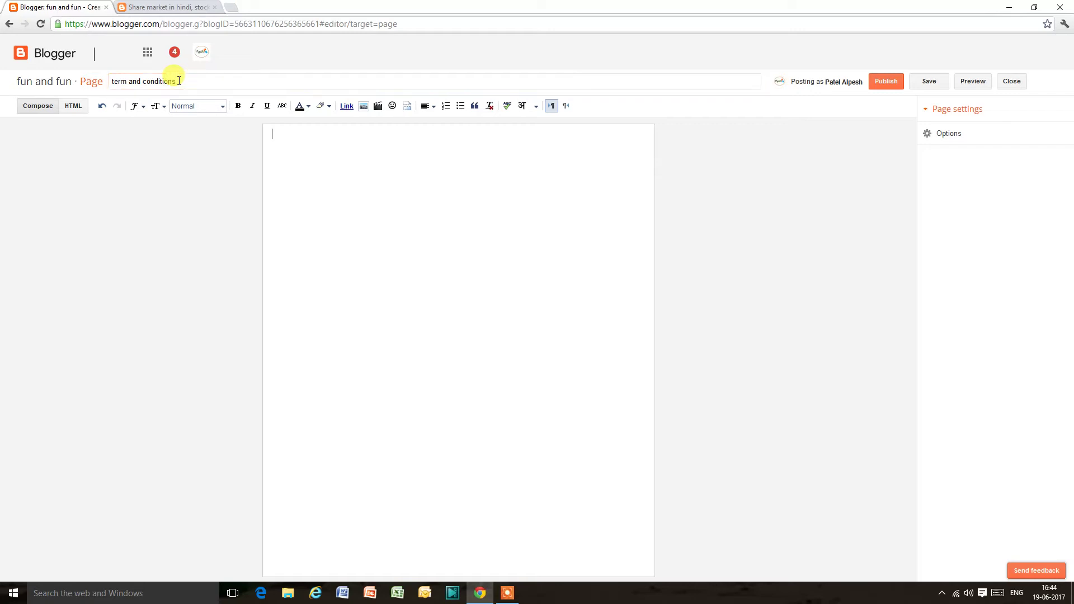
type("jkpkpogflp'gl")
left_click(881, 89)
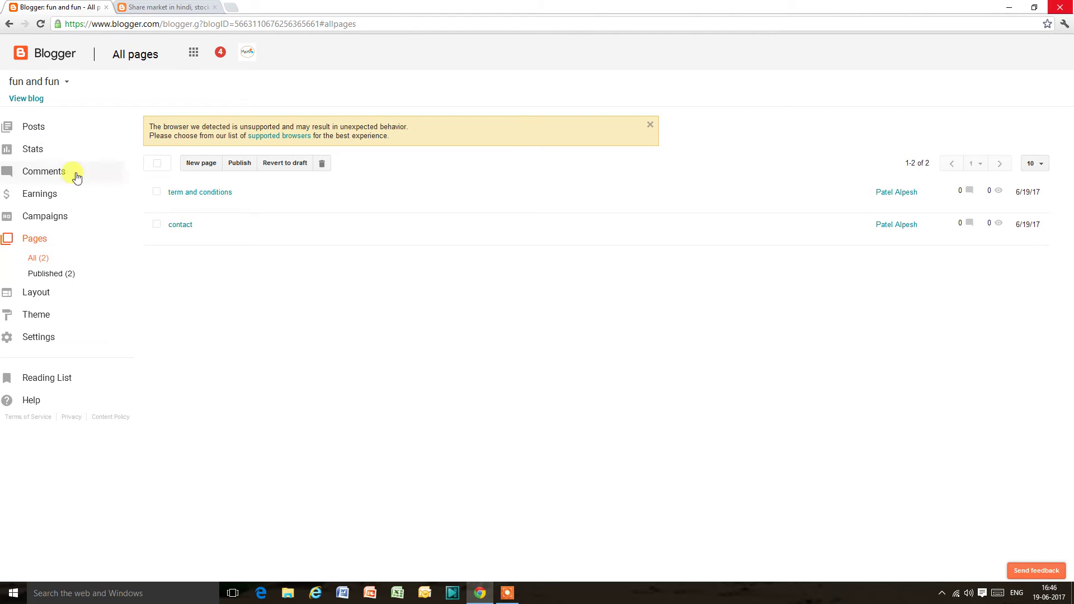
Step: Start a new blog post and title it "my funny jokes"
left_click(18, 127)
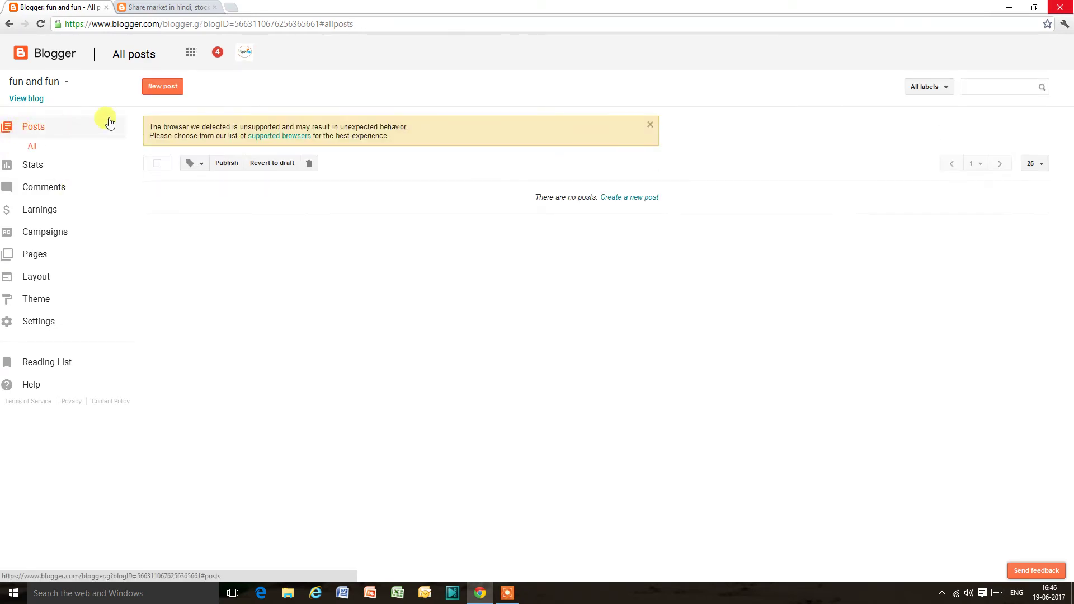
left_click(163, 89)
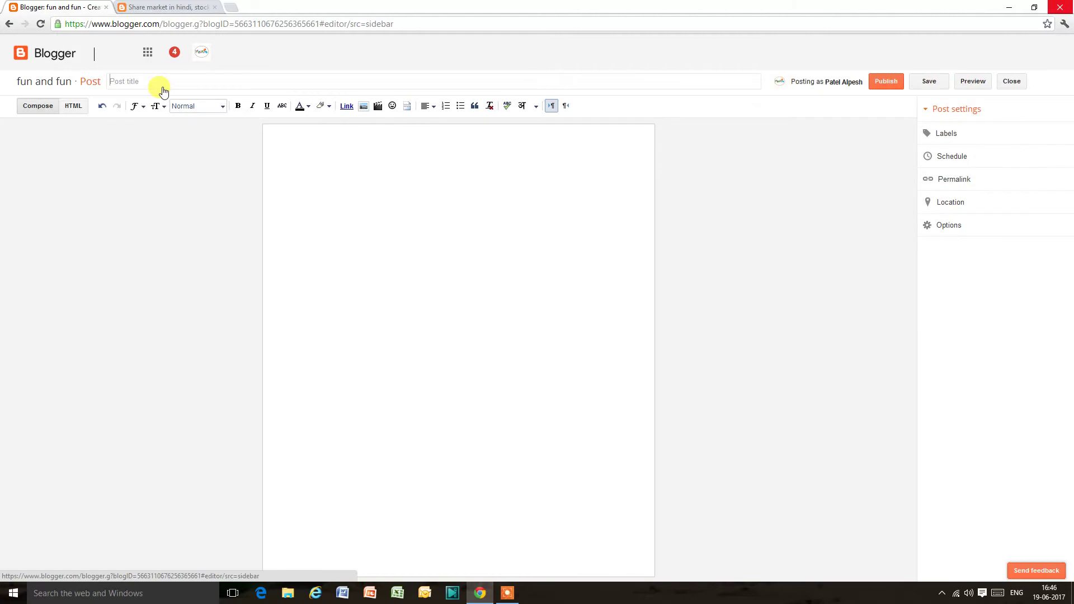
left_click(146, 82)
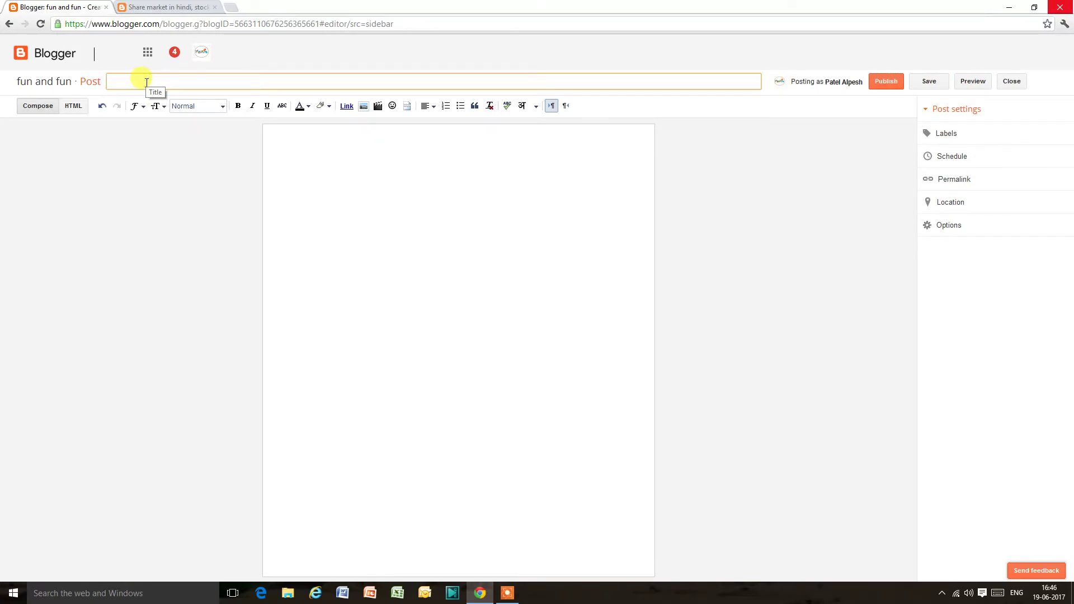
type("my funny jokes")
Step: Write the post body as "hello friends," followed by the filler lines "hjhiupigfiopioipiglj;ki9popfsd", "kjuioeroiopklpieroopr" and "kuiyiuoijopipoouiojerijrkl"
left_click(325, 153)
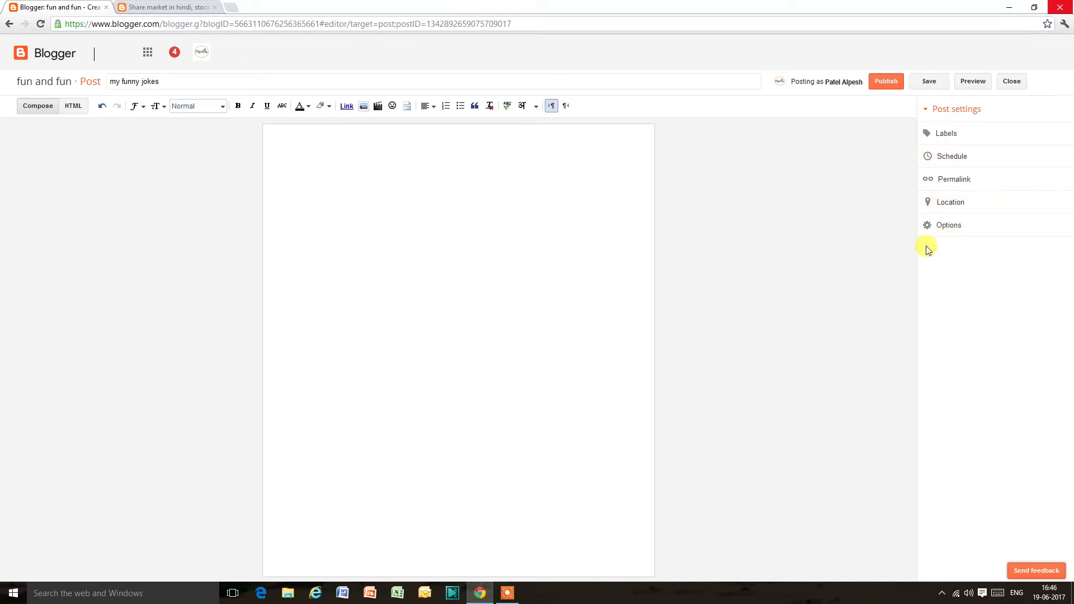
type("hello ")
type("frie")
type("nds")
type(",  ")
type("hjhiupigfiopioipig")
type("lj;ki9popfsd")
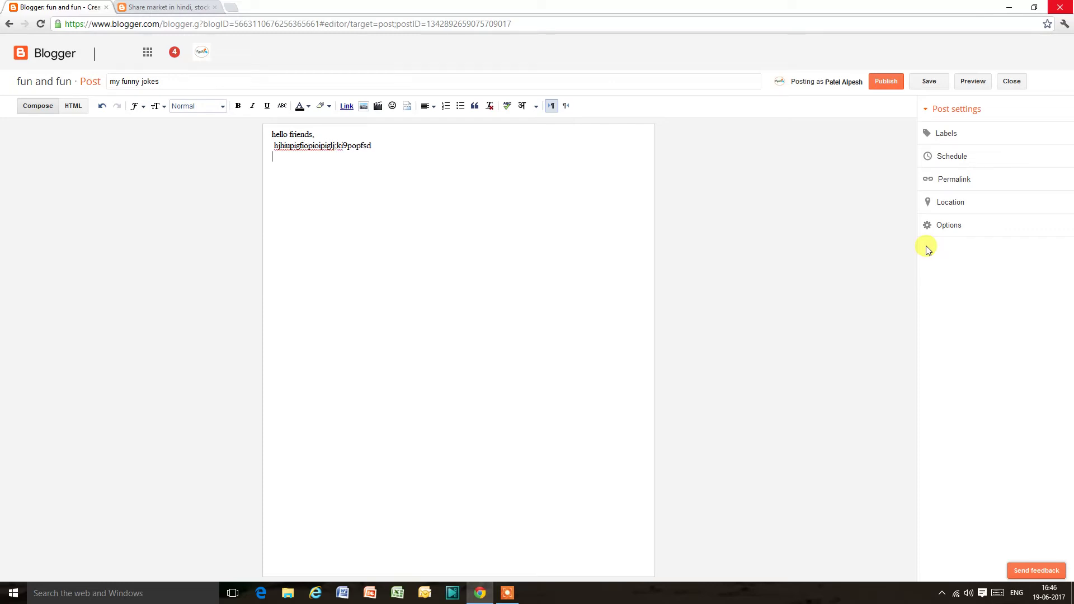
key("Return")
type("kjuioeroiopklpieroopr")
key("Return")
type("kuiyiuoijopipoouiojerijrkl")
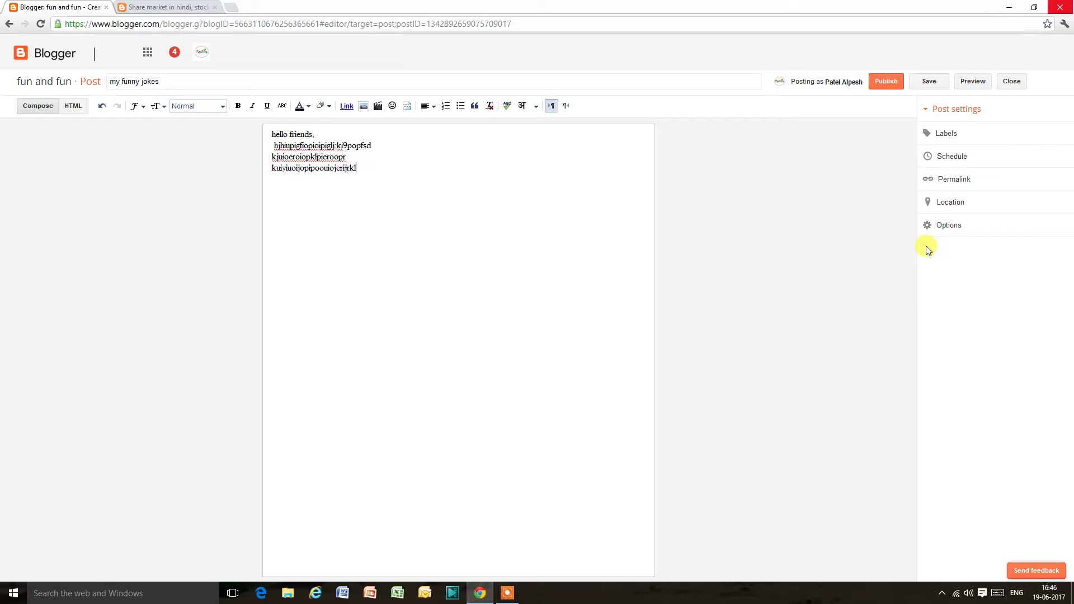
Step: Publish the "my funny jokes" post and share it on Google+ with the audience set to Public
key("Return")
left_click(889, 88)
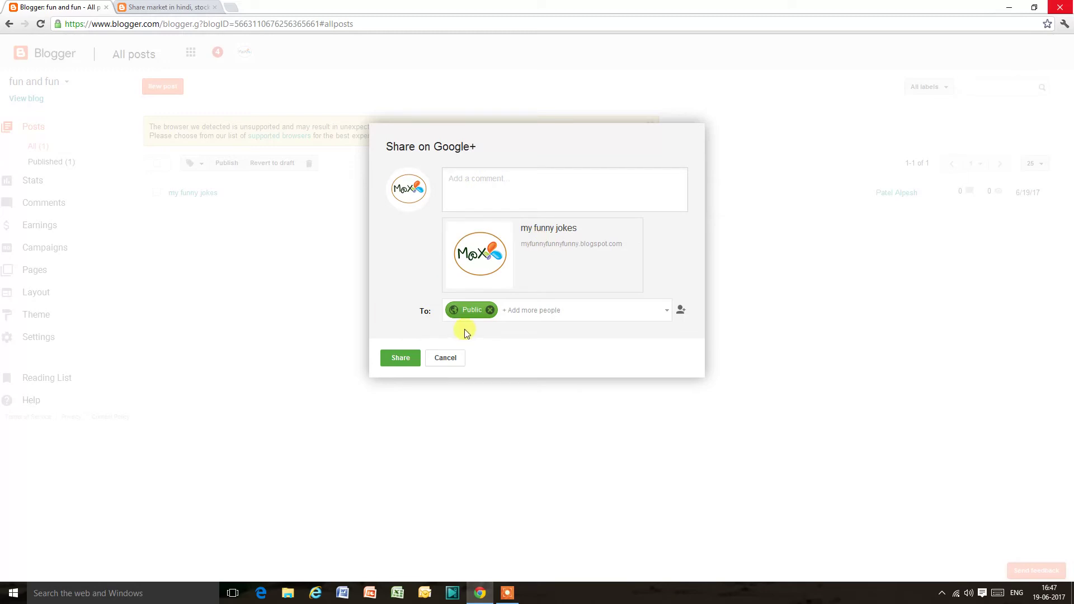
mouse_move(478, 311)
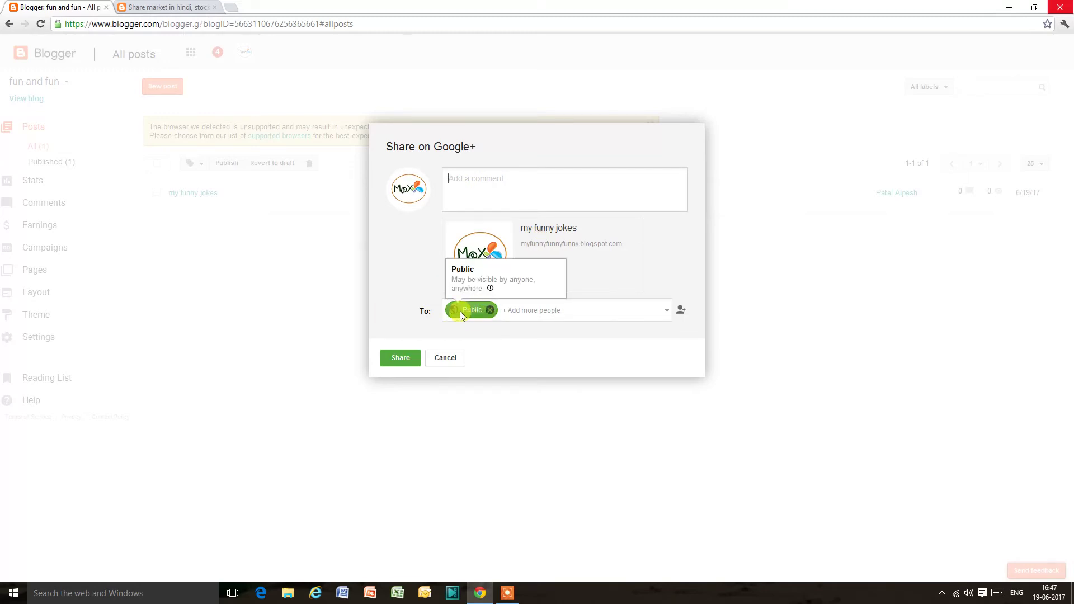
left_click(417, 359)
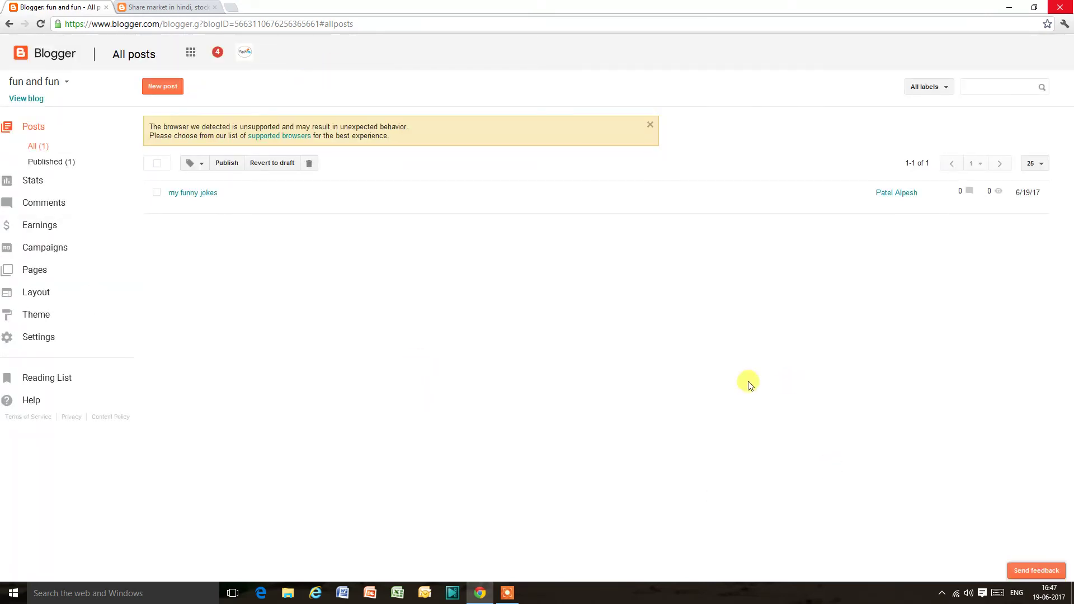
Step: Look through the blog's Earnings, Campaigns and Pages sections
left_click(34, 226)
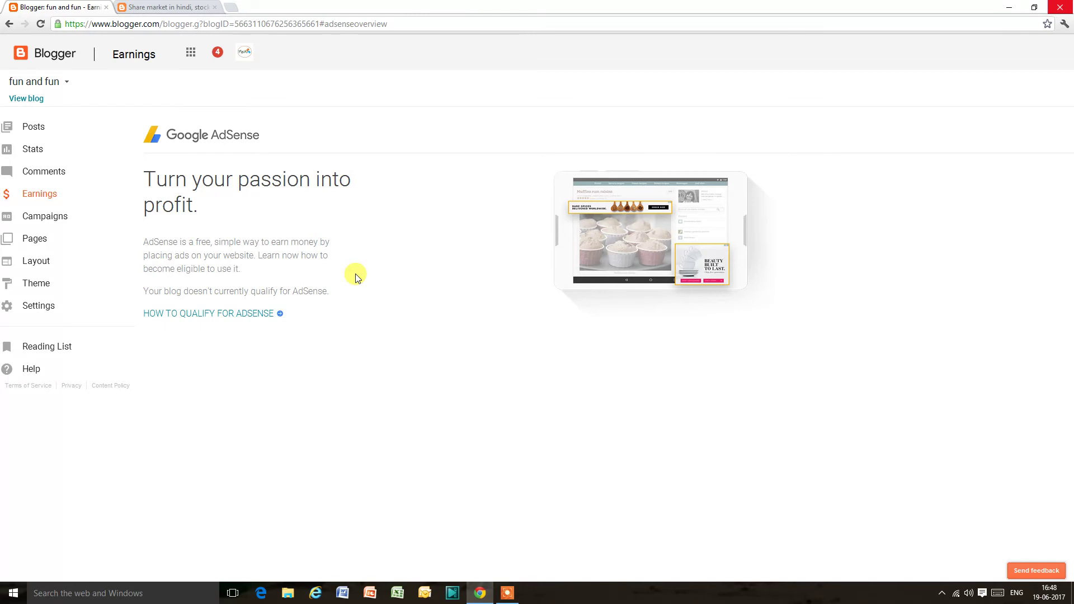
left_click(60, 221)
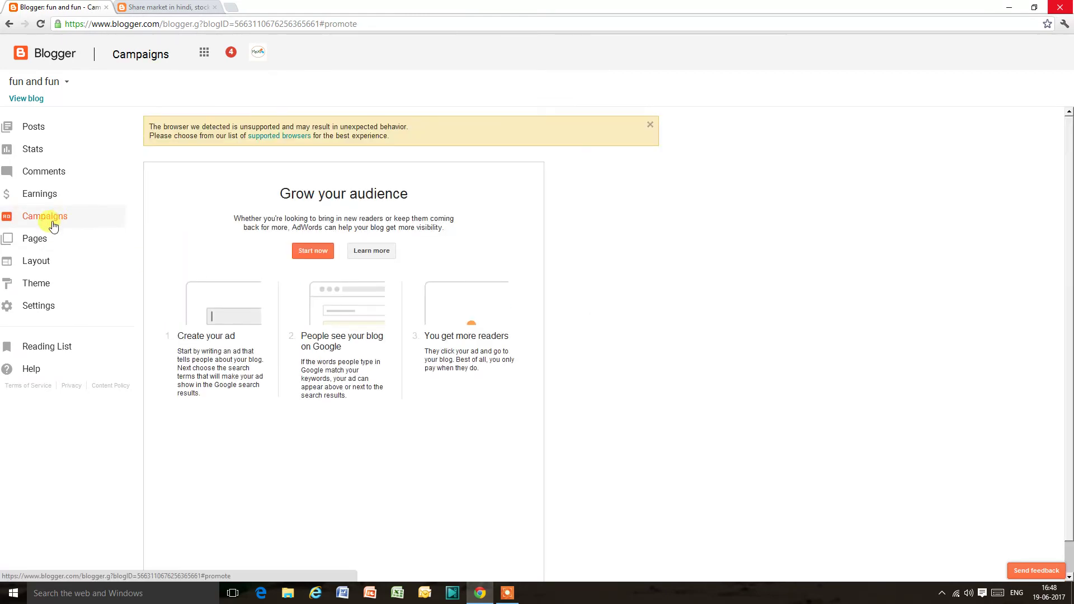
left_click(32, 244)
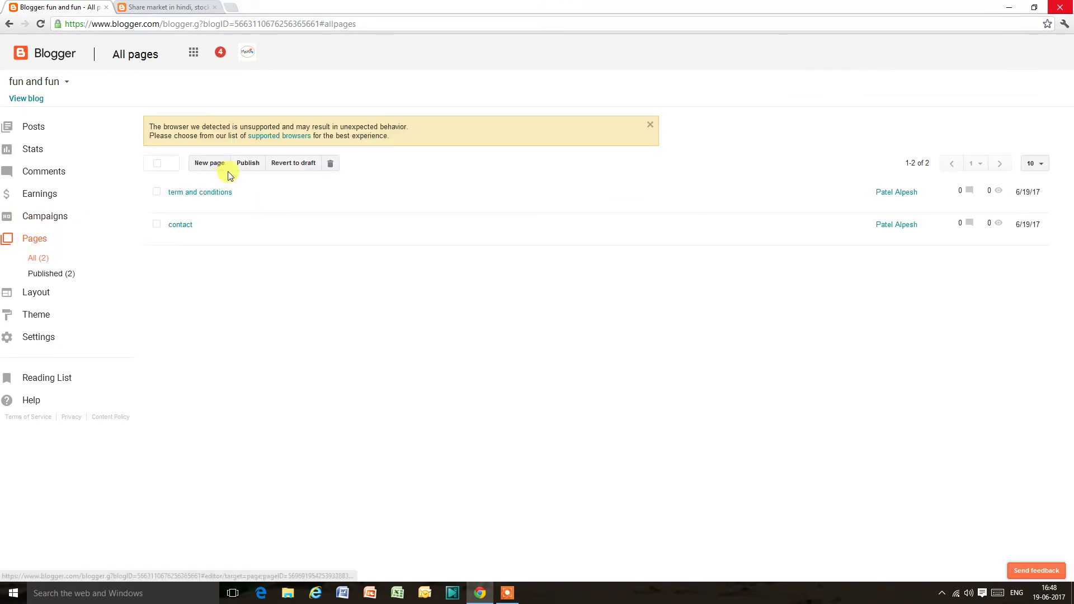
Step: Add a Pages gadget to the Sidebar (Bottom) section of the blog layout
left_click(40, 299)
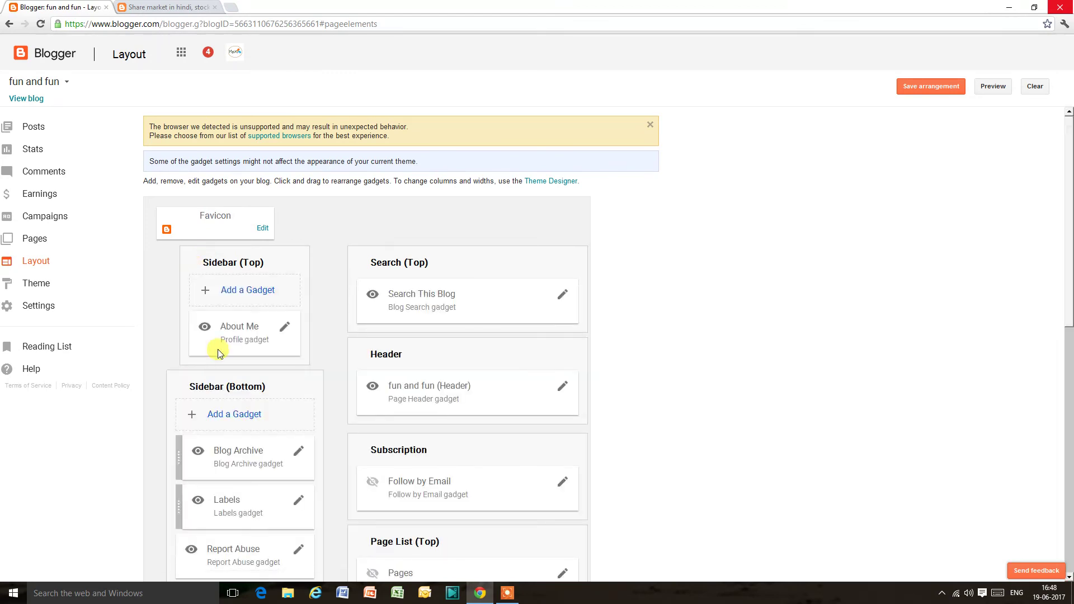
scroll(309, 288, "down", 2)
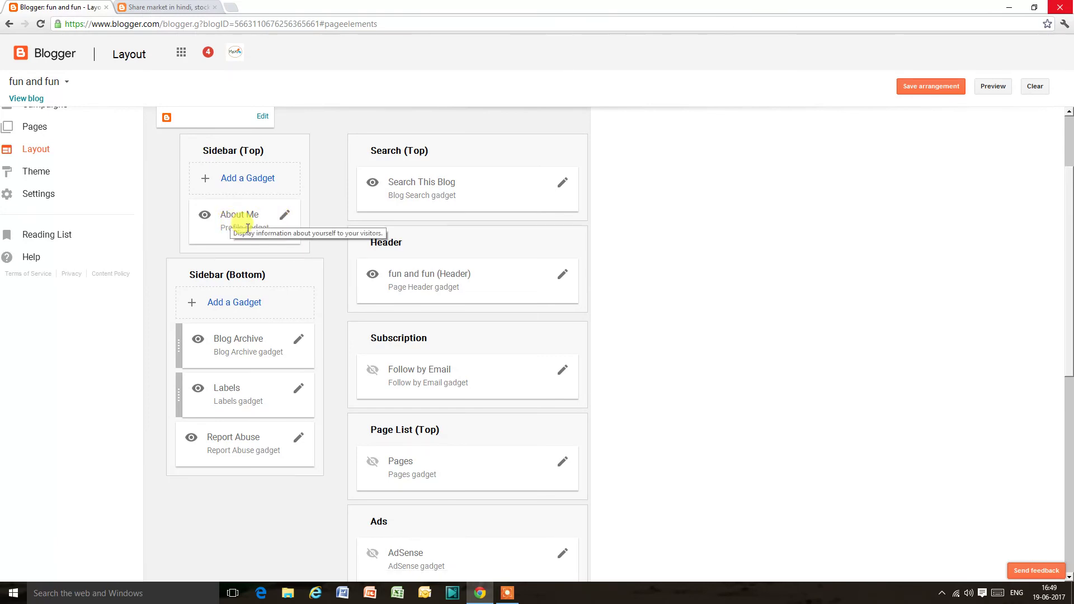
left_click(217, 308)
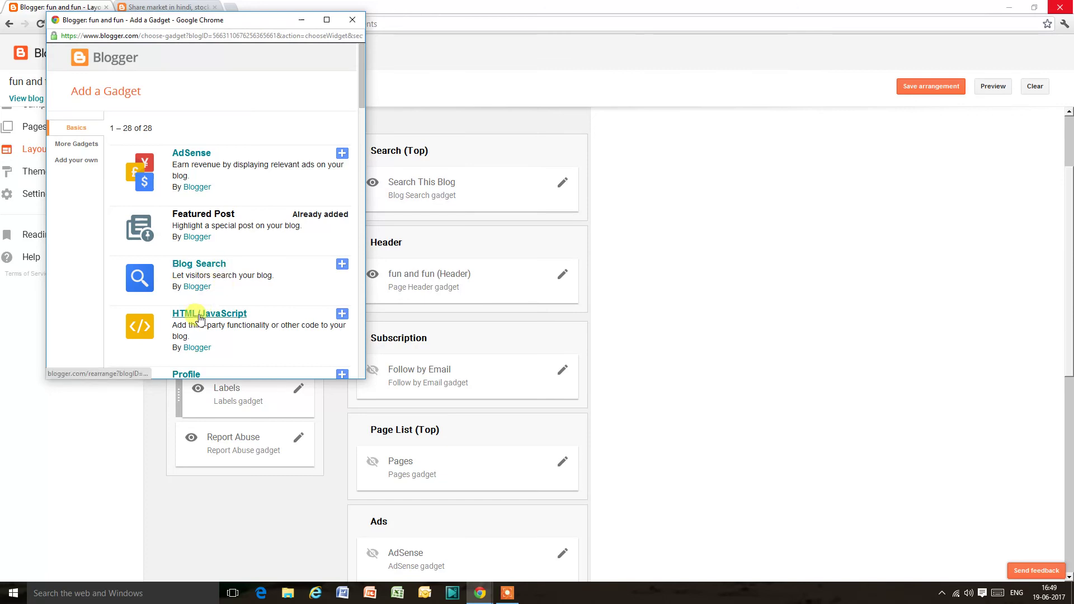
scroll(232, 321, "down", 3)
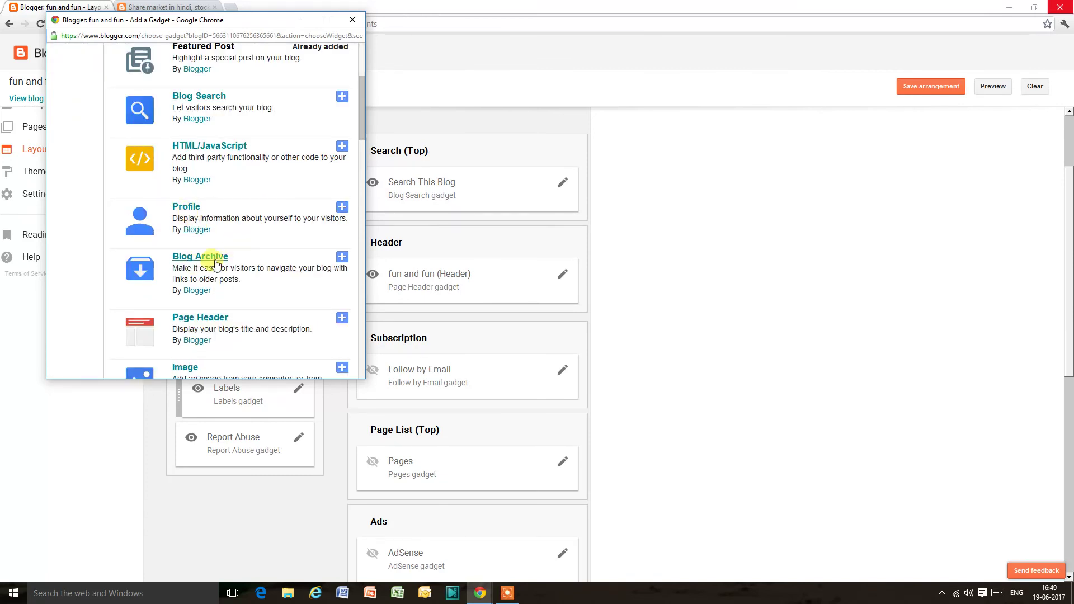
scroll(209, 260, "down", 2)
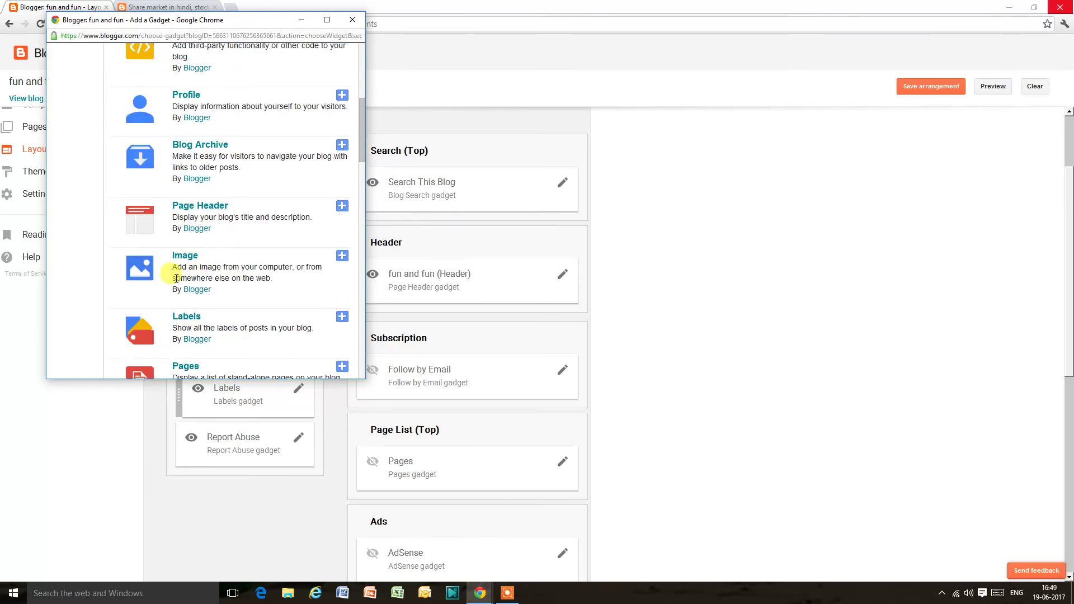
scroll(198, 294, "down", 4)
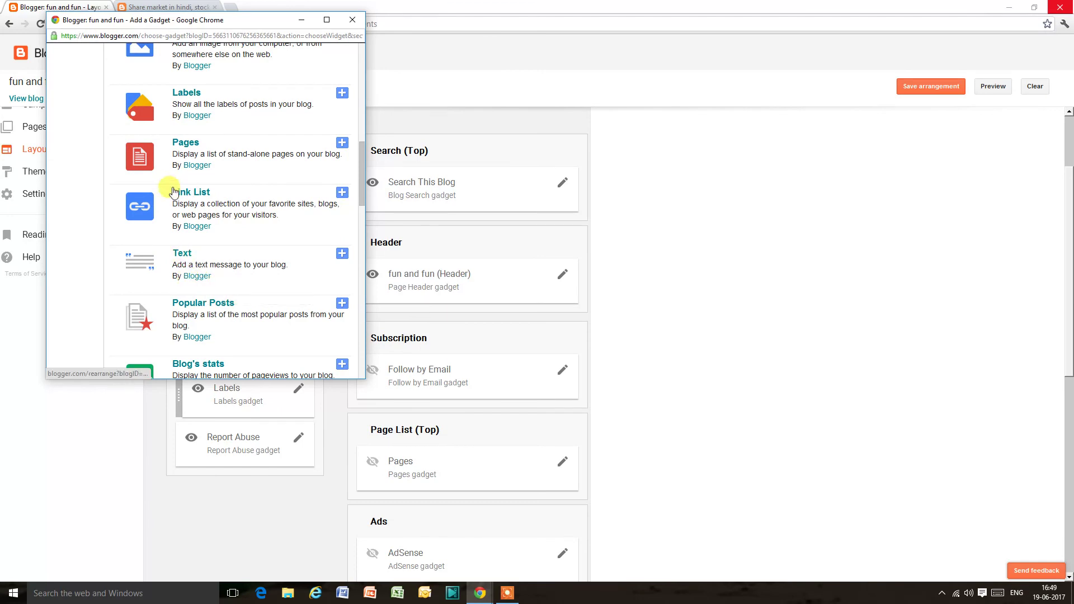
left_click(342, 143)
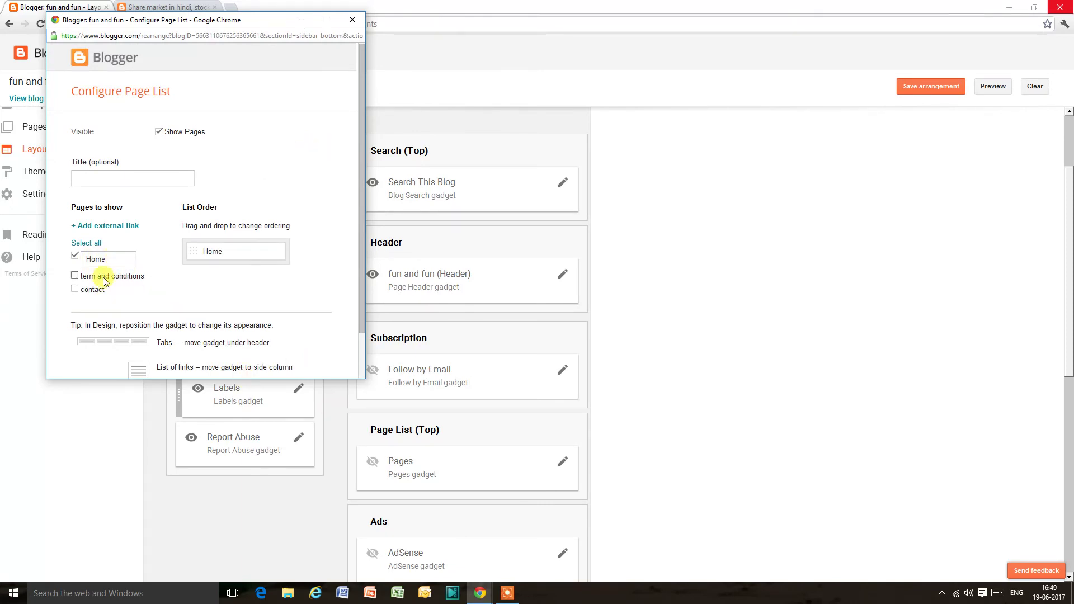
Step: Include the "term and conditions" and "contact" pages in the page list and save the gadget
left_click(75, 277)
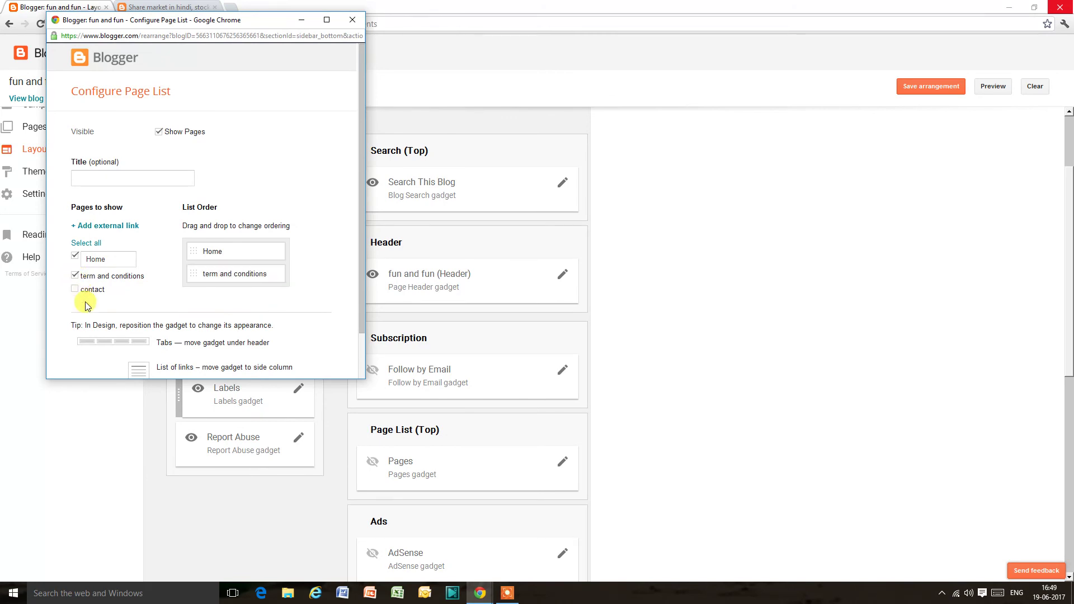
left_click(74, 290)
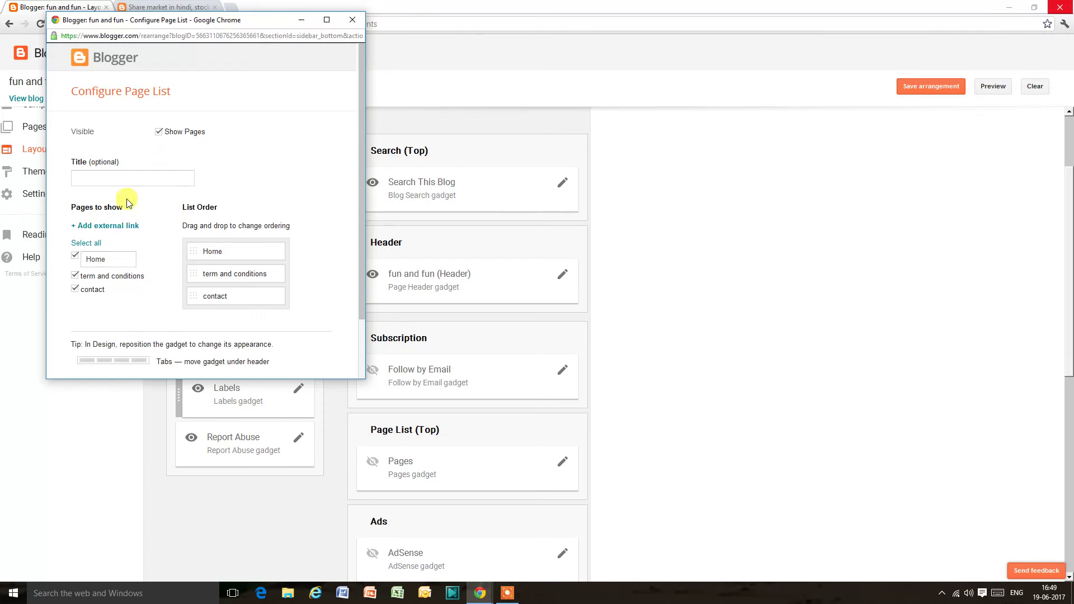
scroll(94, 342, "down", 2)
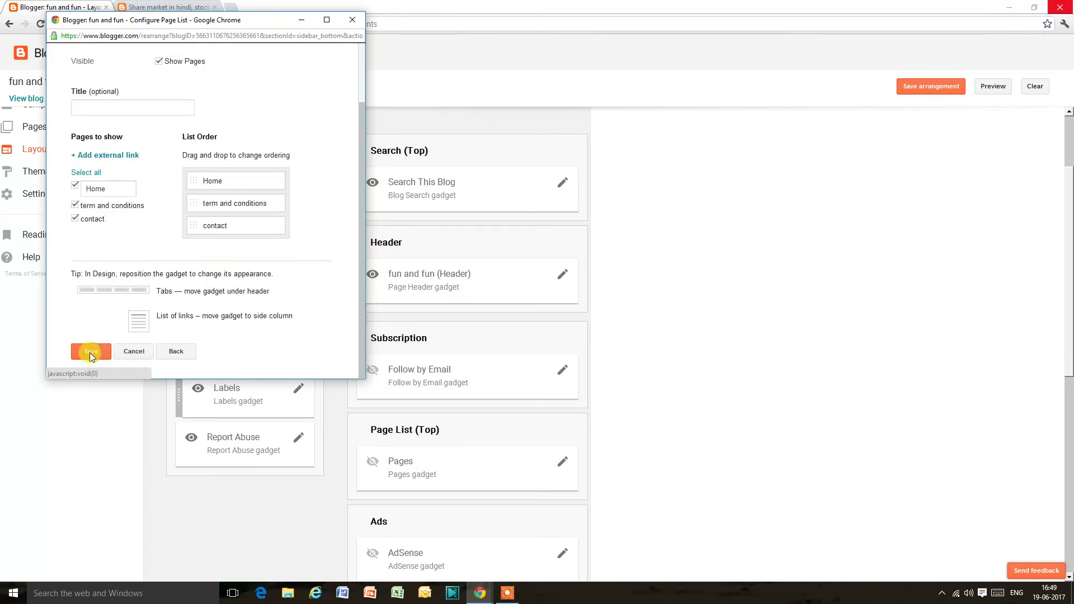
left_click(89, 352)
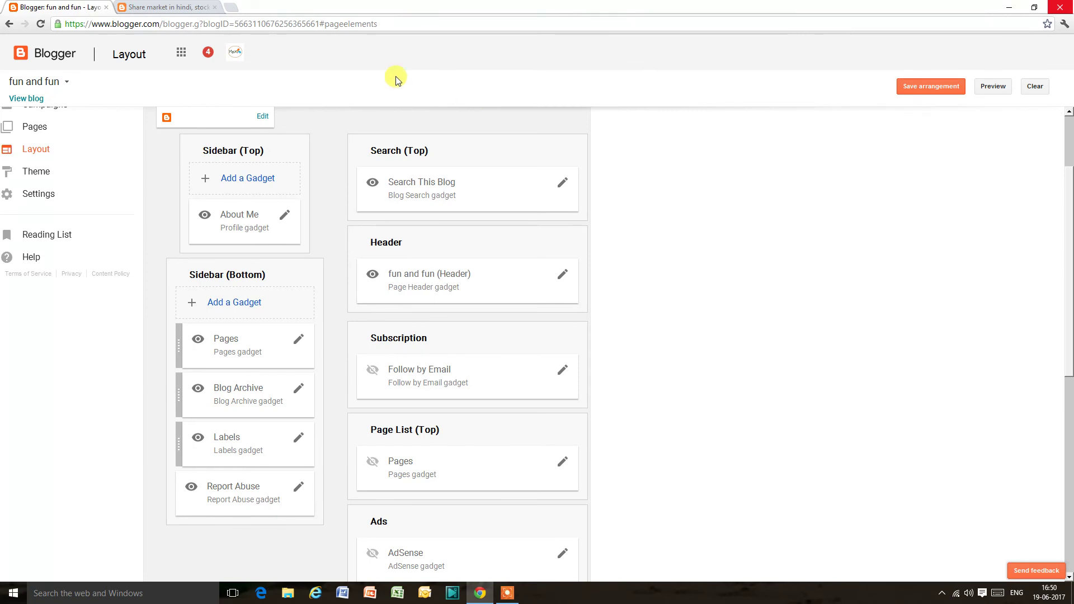
Step: View the live "fun and fun" blog, compare it with the Share market in hindi blog, and return to the layout editor
scroll(77, 166, "up", 1)
scroll(77, 166, "up", 1)
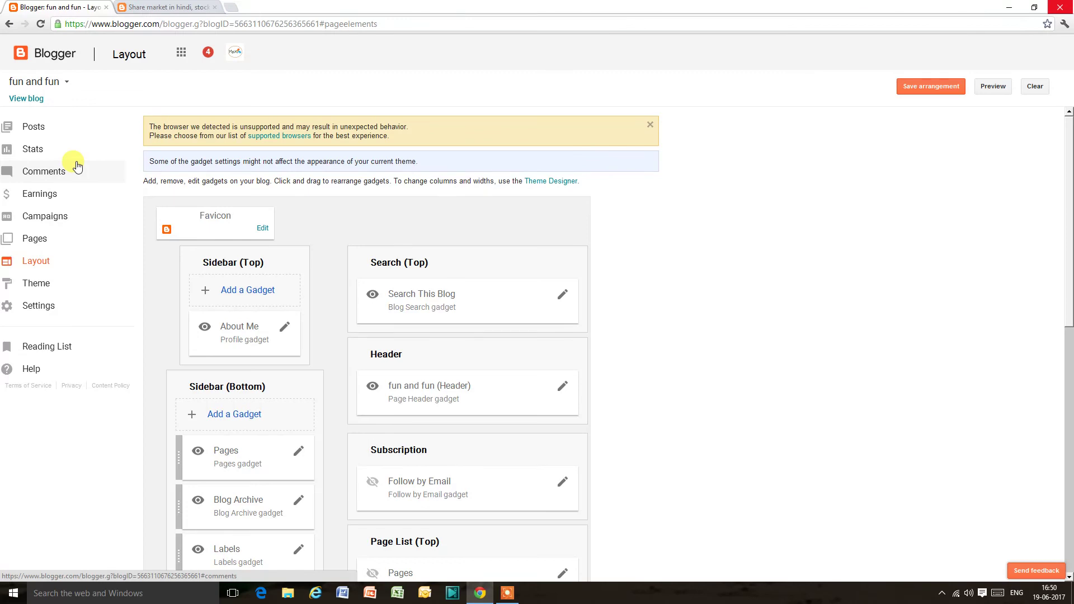
scroll(77, 173, "down", 2)
scroll(33, 168, "up", 2)
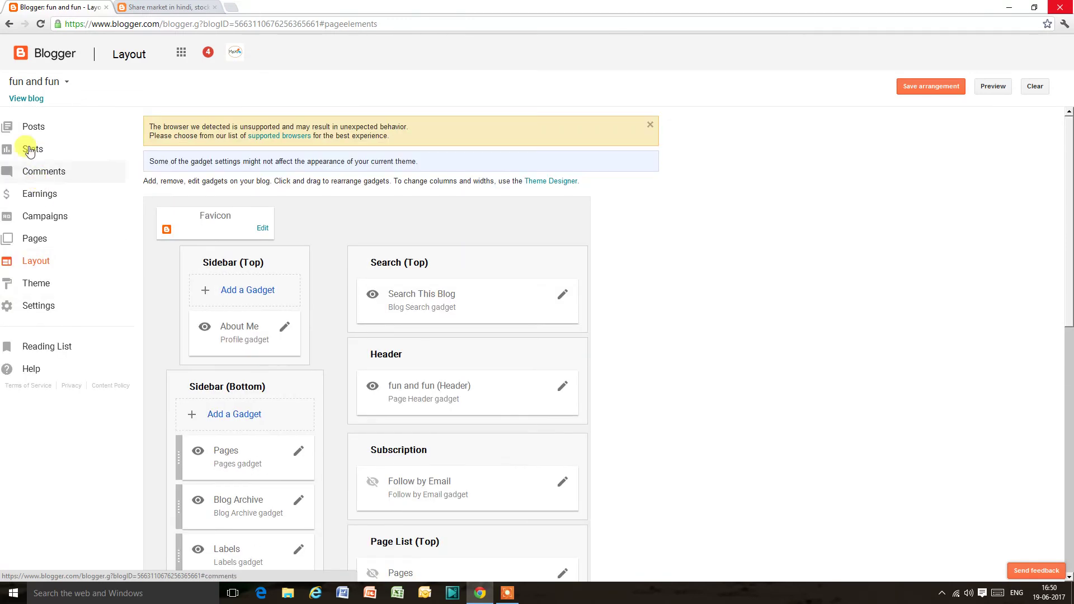
left_click(26, 98)
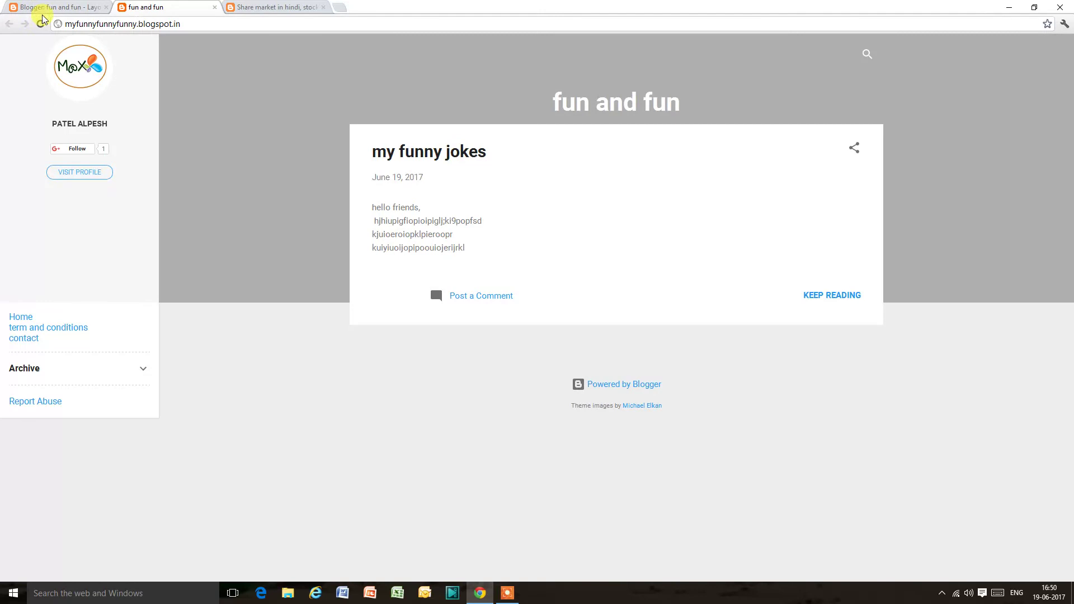
left_click(259, 7)
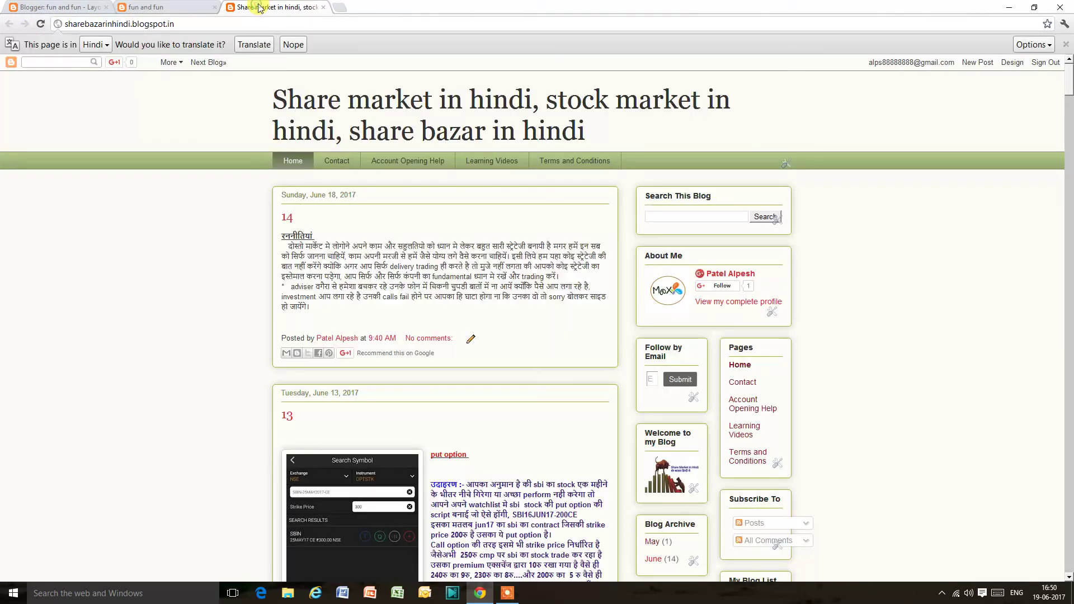
left_click(39, 7)
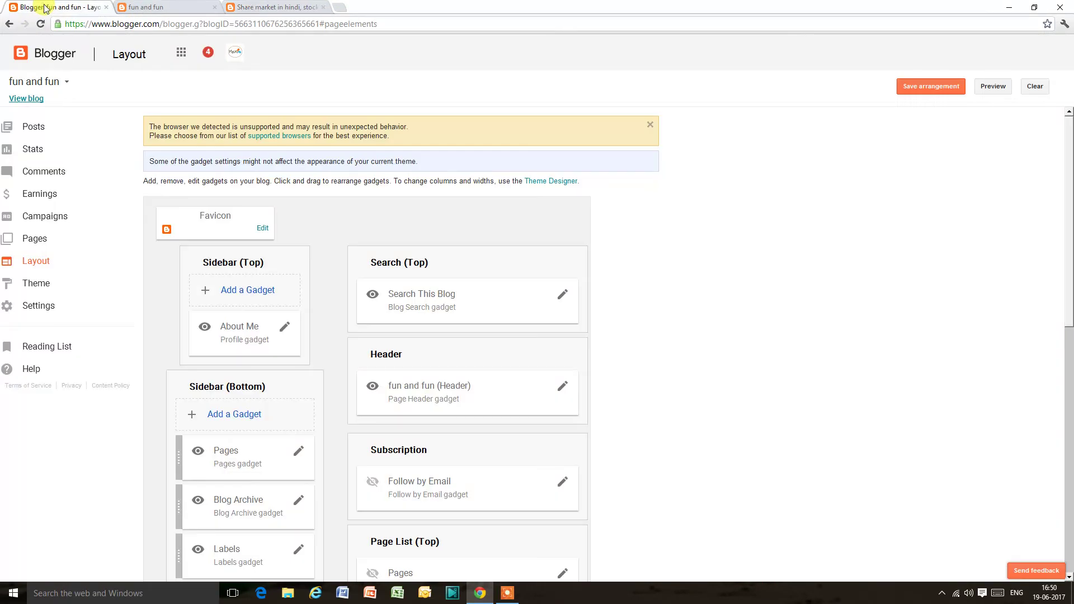
Step: Preview the dark second variant of the Contempo theme and apply it to the blog
left_click(45, 290)
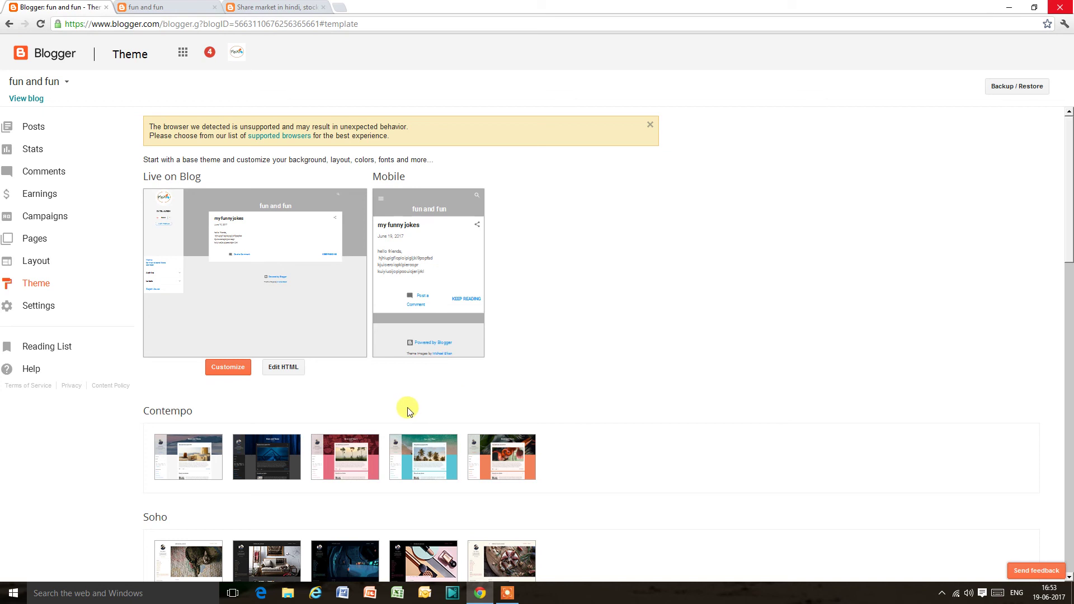
scroll(410, 412, "down", 3)
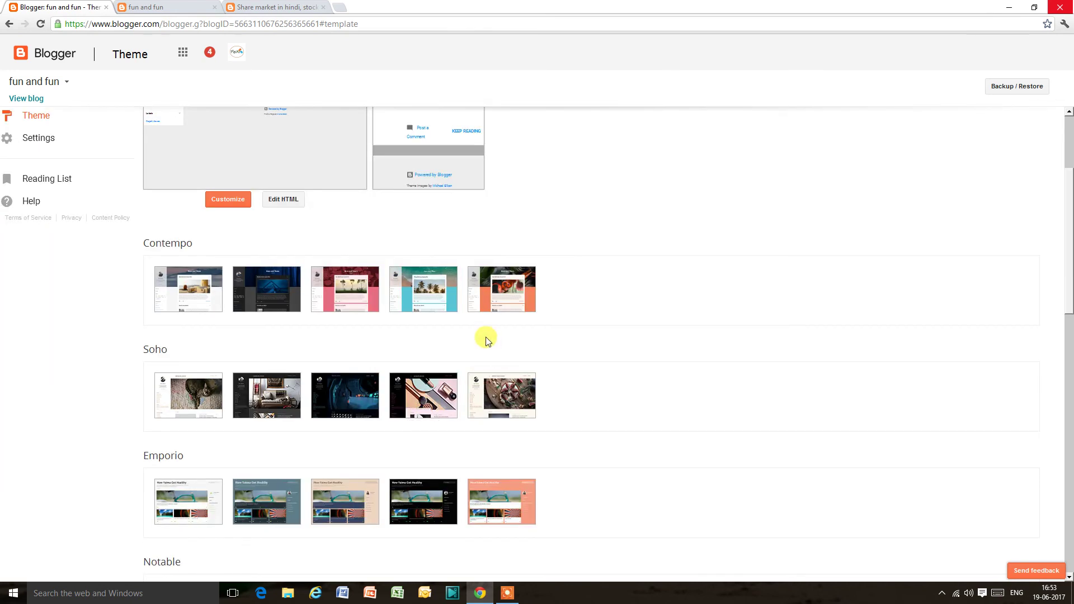
scroll(311, 209, "up", 3)
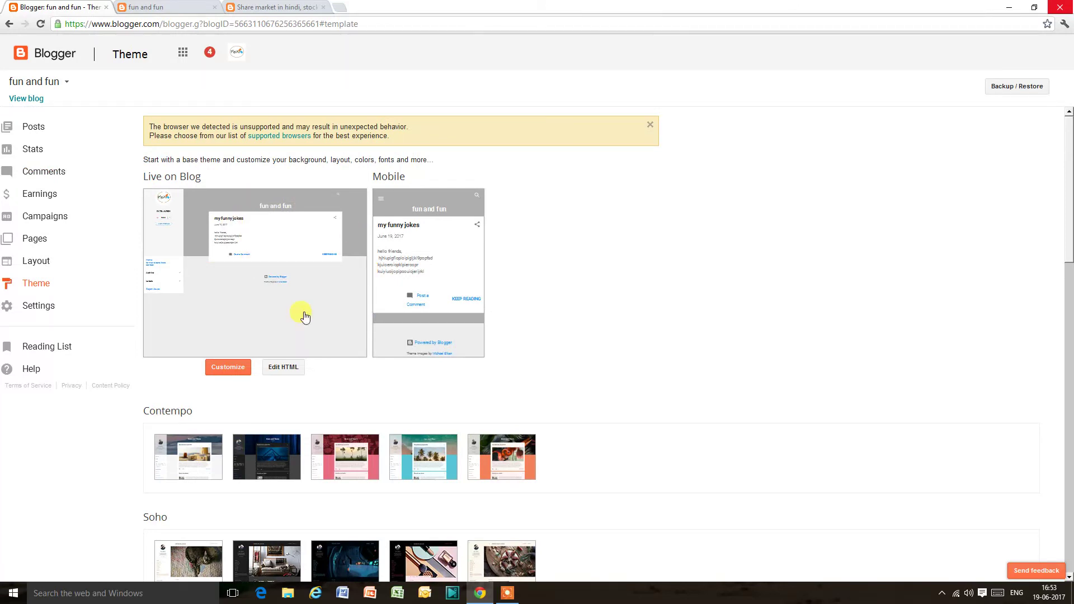
scroll(331, 328, "down", 3)
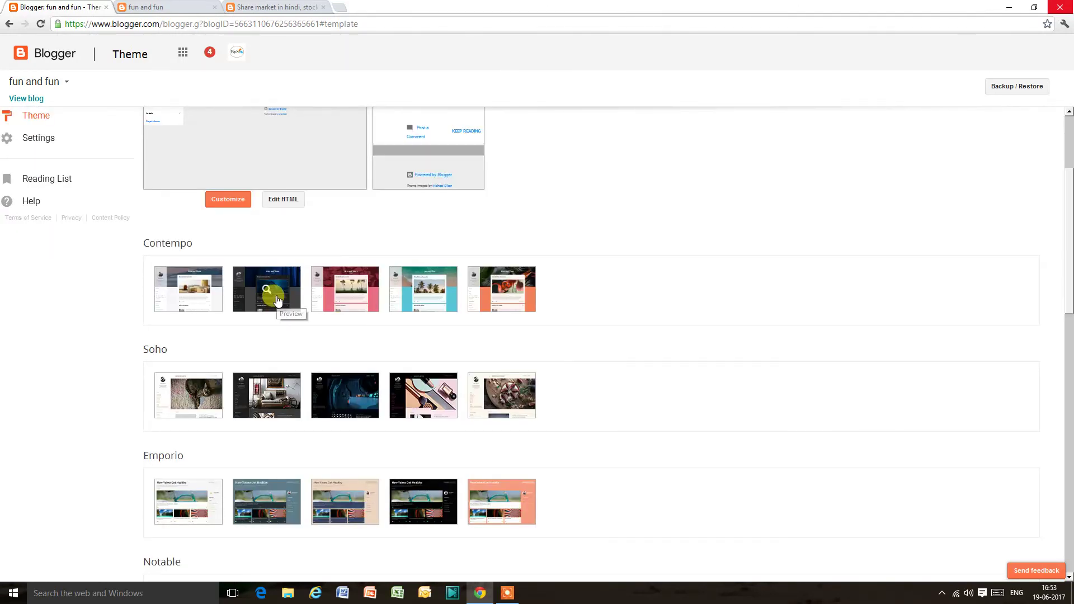
left_click(279, 294)
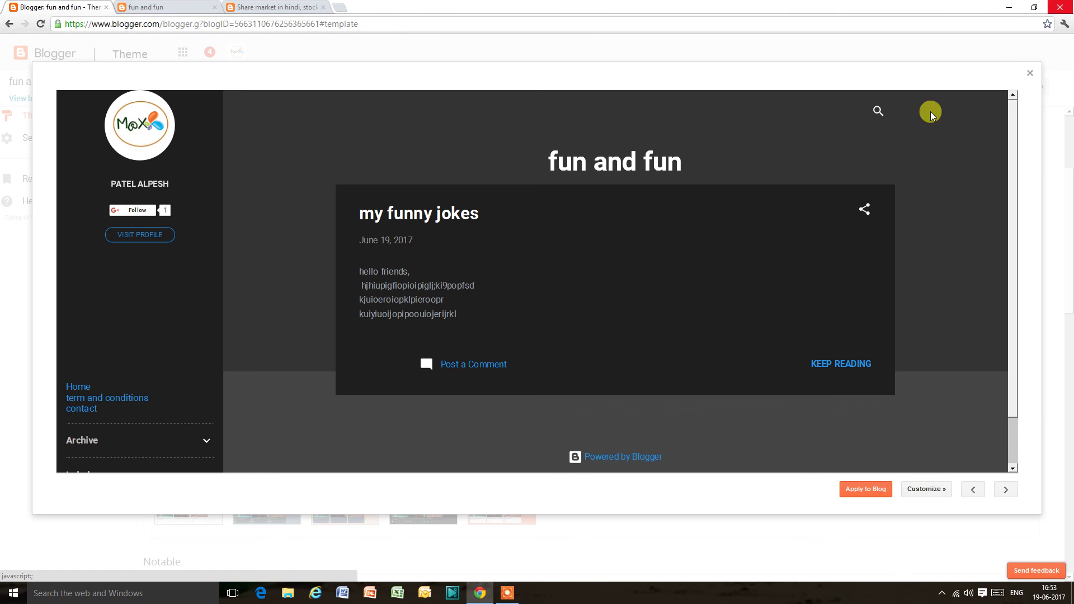
left_click(866, 490)
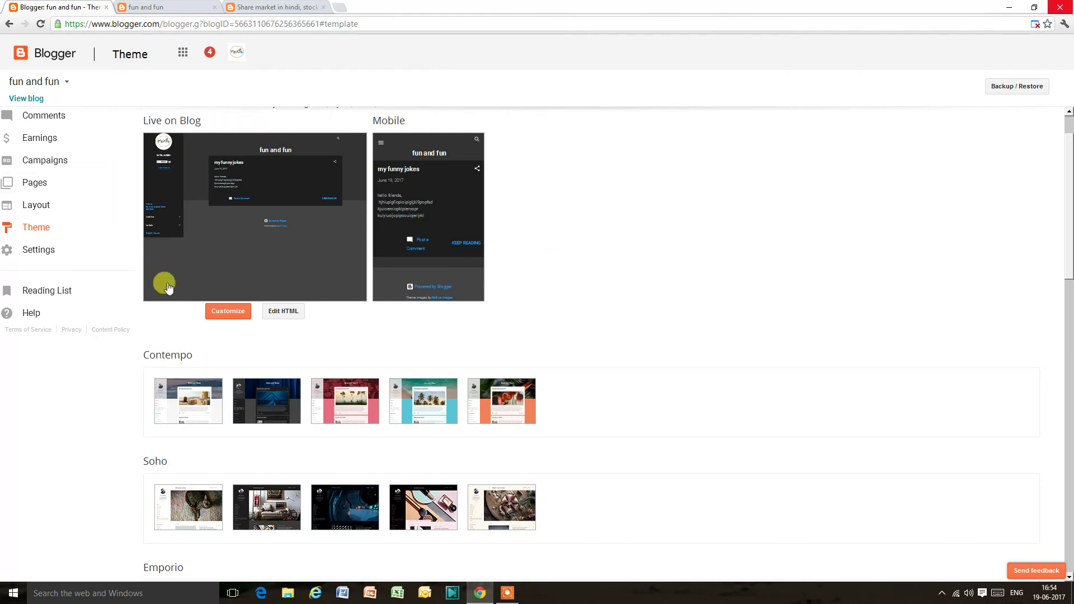
Step: Open the blog's basic settings
left_click(43, 252)
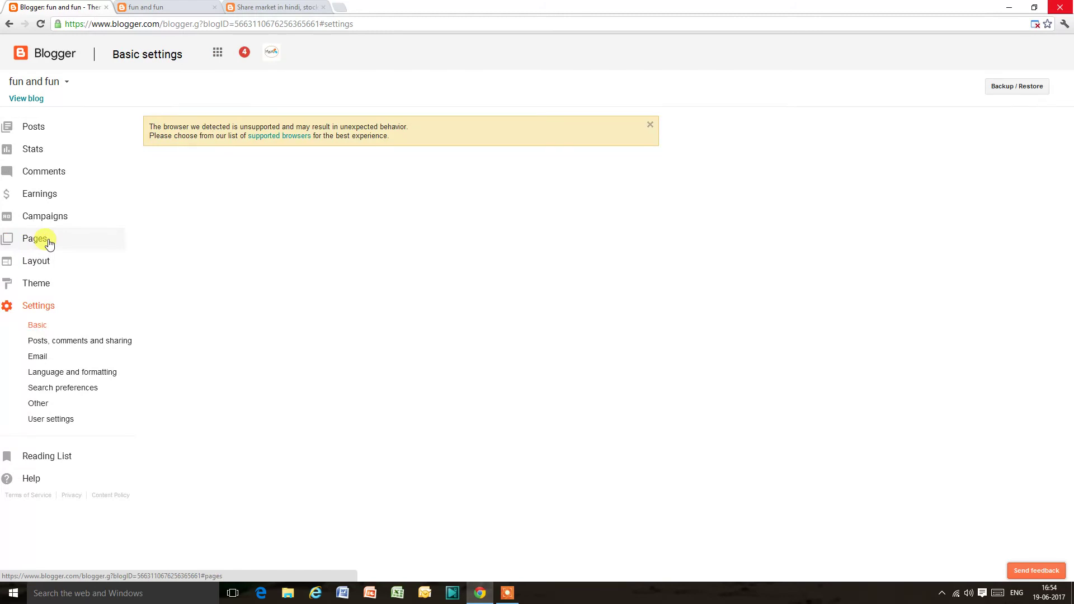